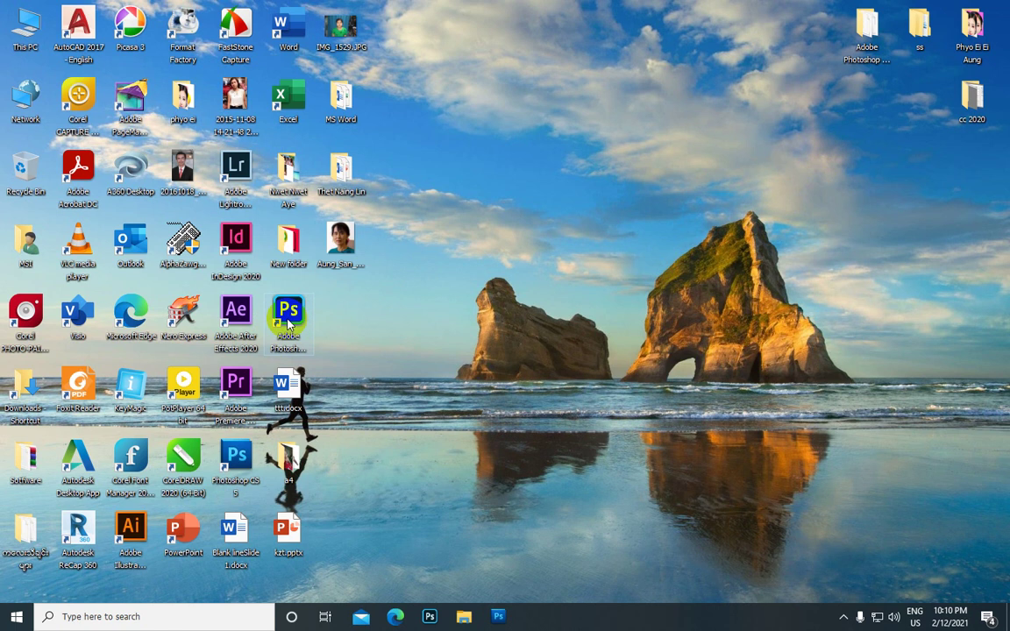
# Launch Adobe Photoshop from its desktop icon
pyautogui.doubleClick(288, 322)
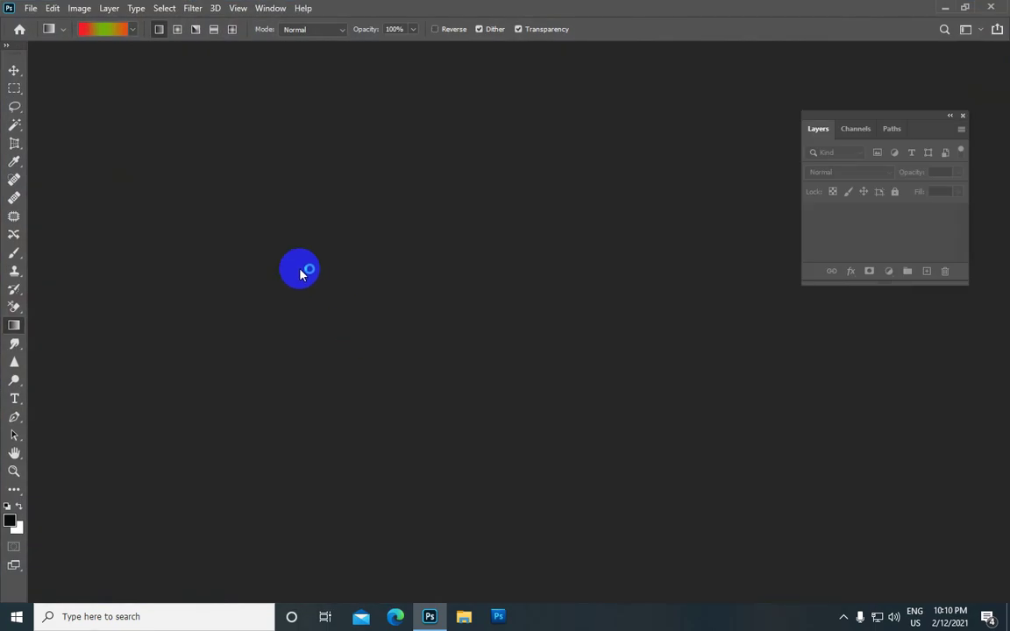
# Create an A4 Print-preset document in inches (8.268 × 11.693 in, 300 ppi)
pyautogui.click(30, 9)
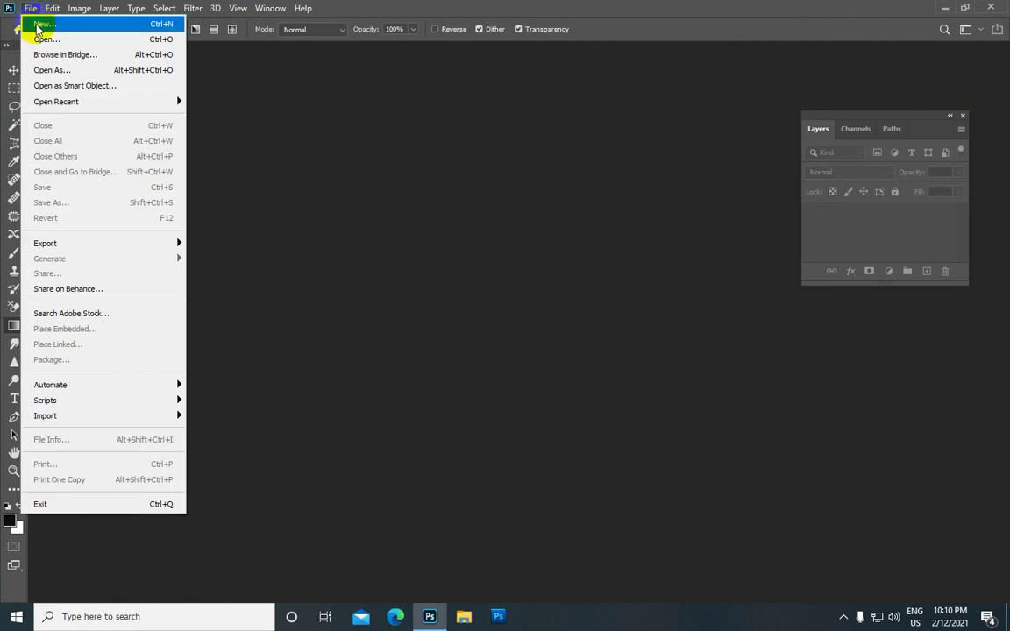
pyautogui.click(39, 25)
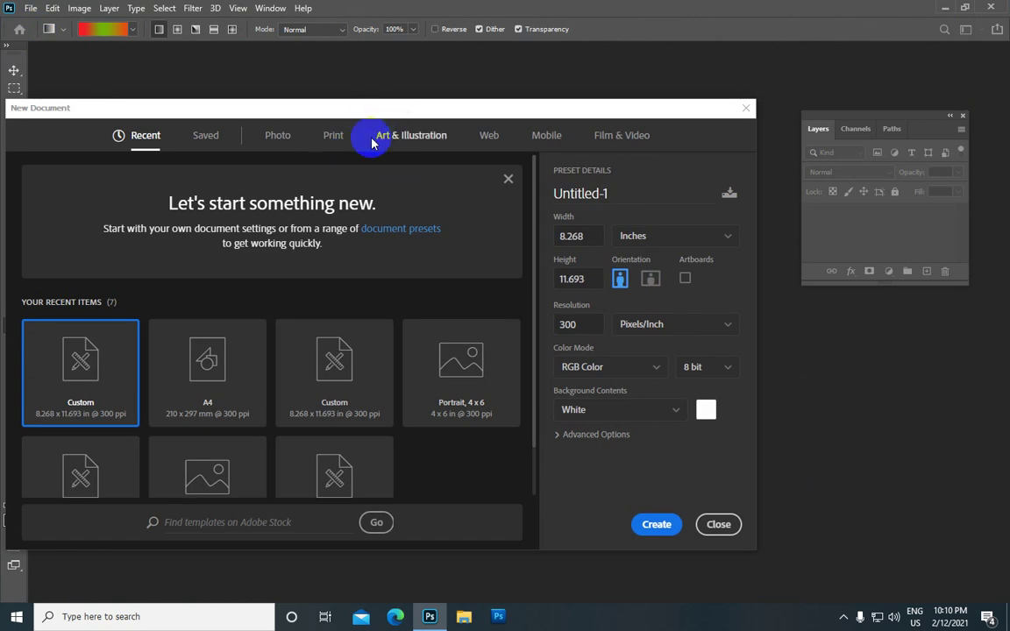
pyautogui.click(332, 139)
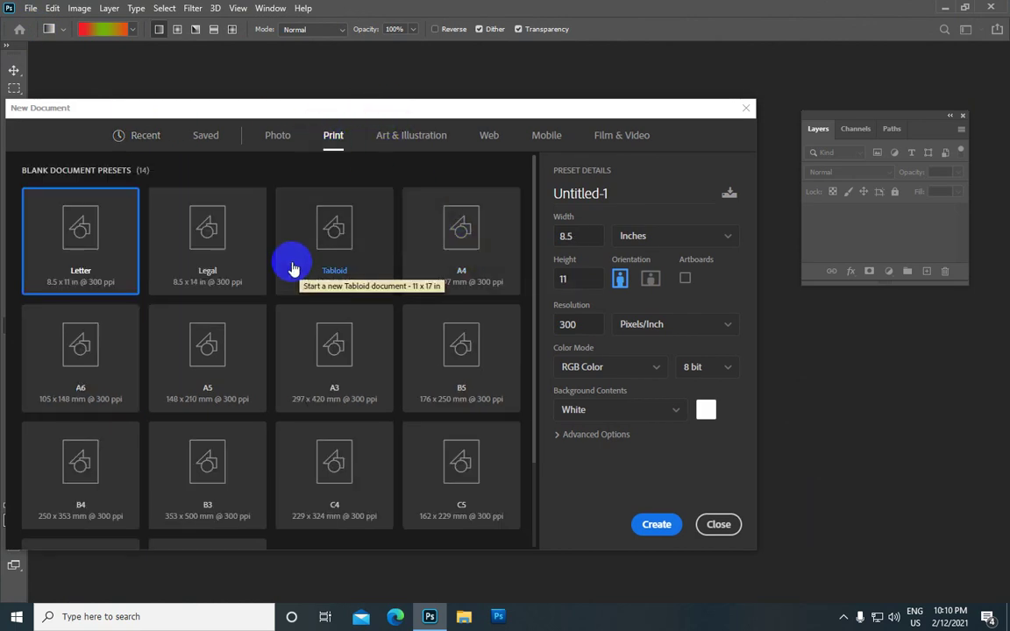
pyautogui.click(462, 244)
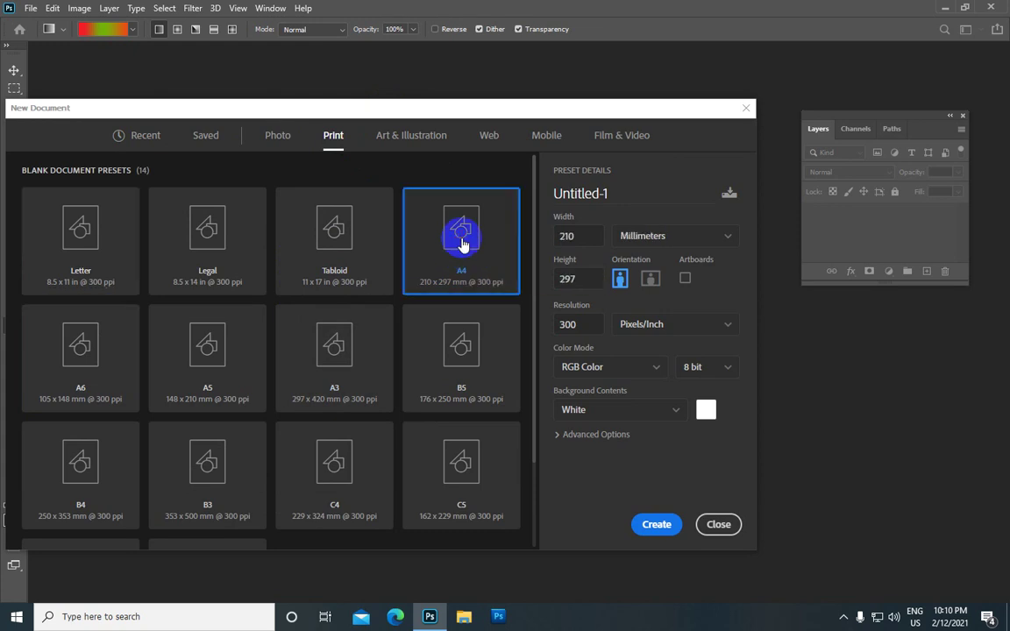
pyautogui.click(729, 235)
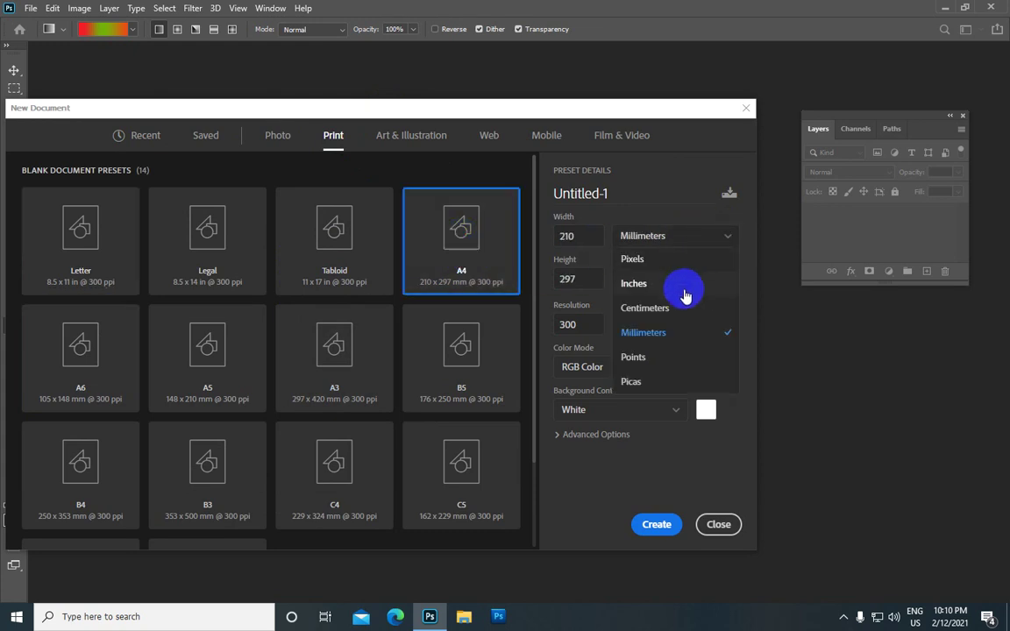
pyautogui.click(680, 285)
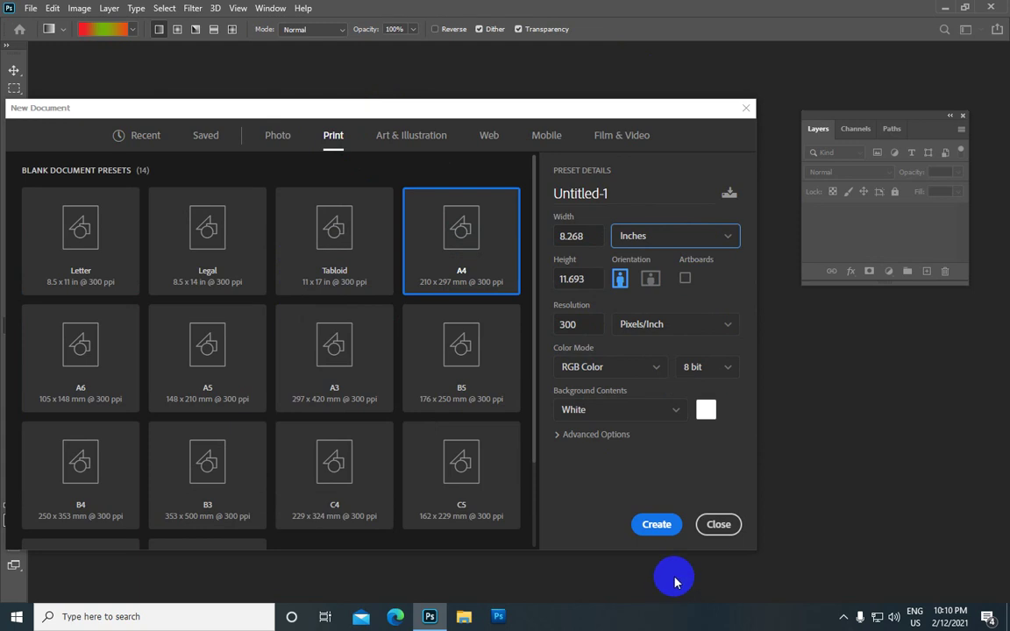
pyautogui.click(655, 524)
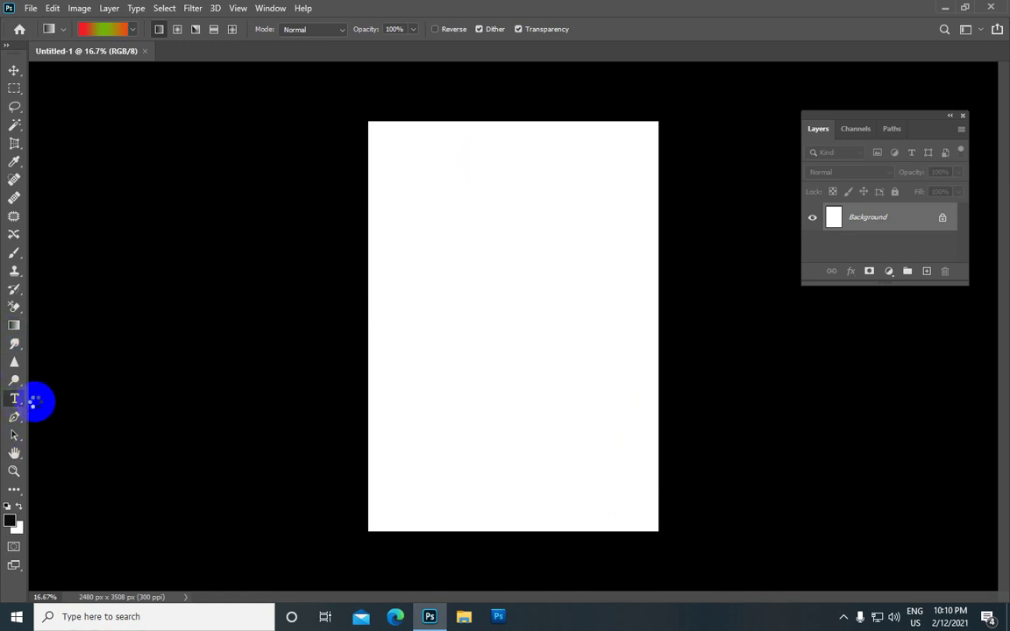
# Type the person's full name as a committed text layer near the page's top-left
pyautogui.click(15, 400)
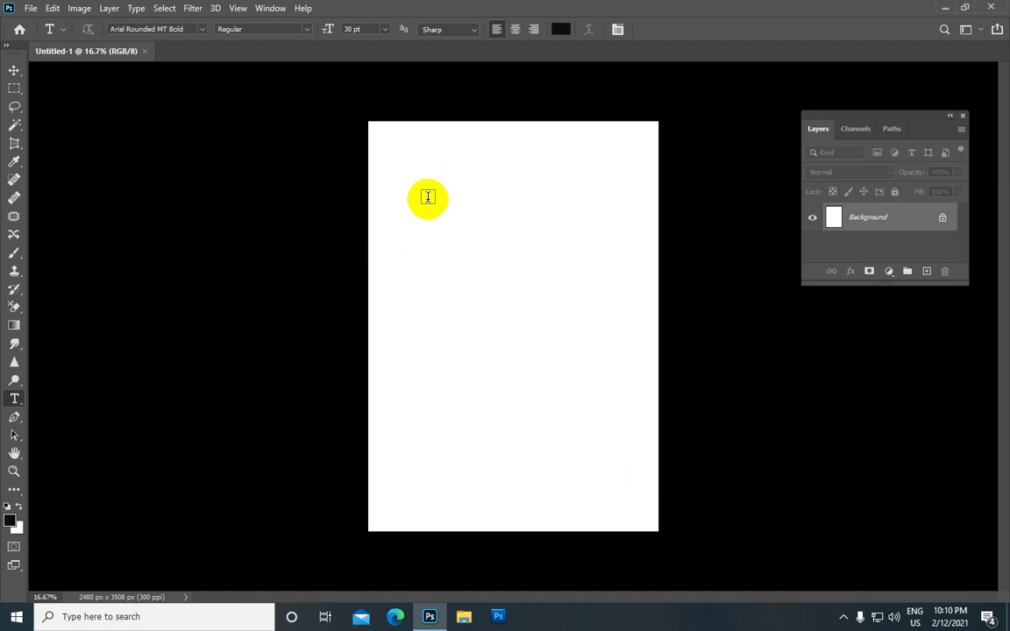
pyautogui.rightClick(16, 400)
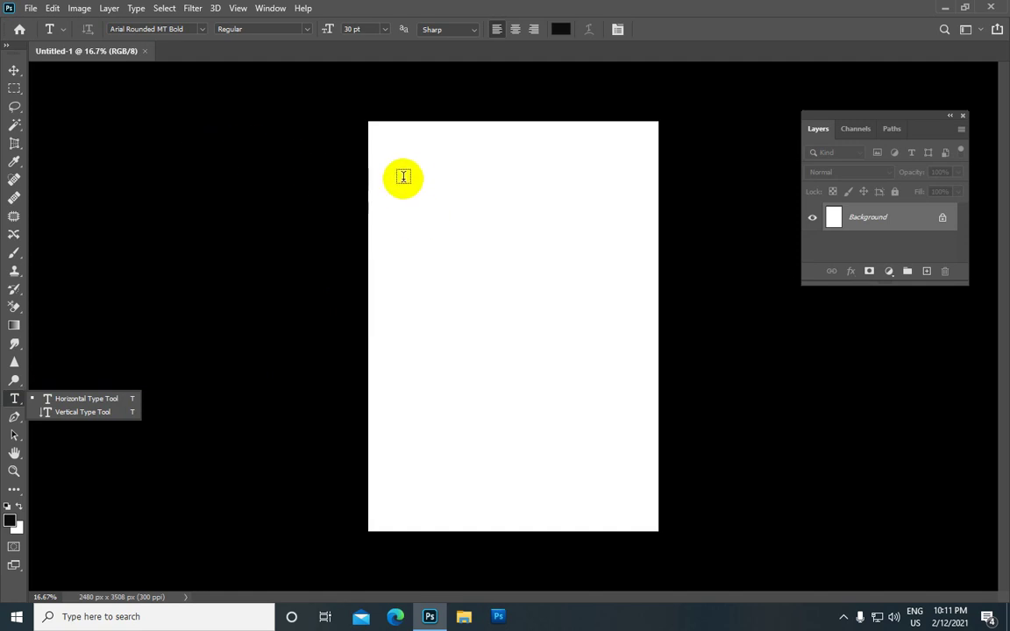
pyautogui.click(404, 177)
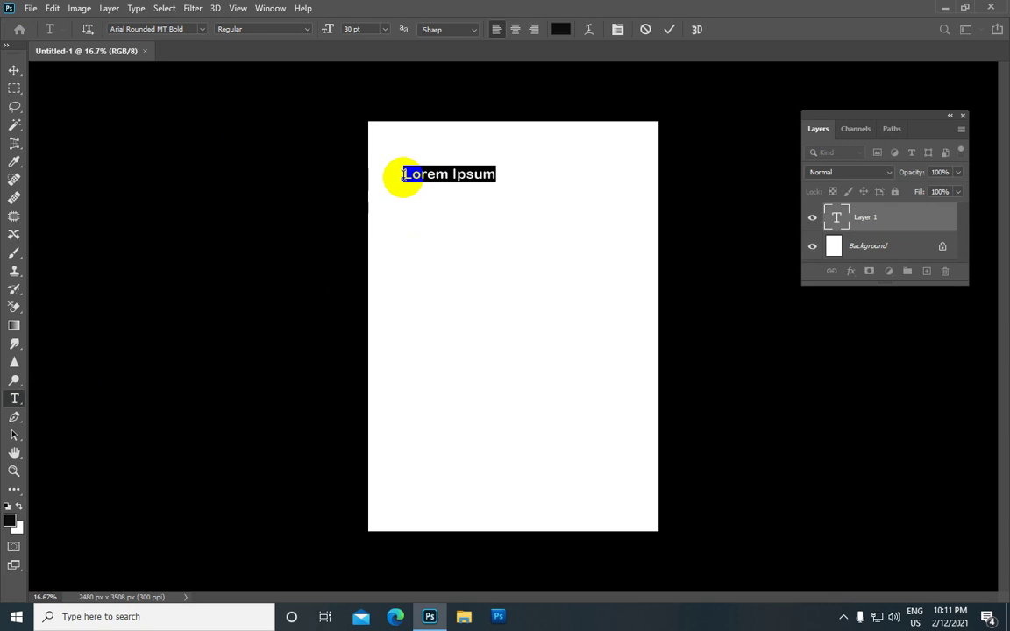
pyautogui.press('BackSpace')
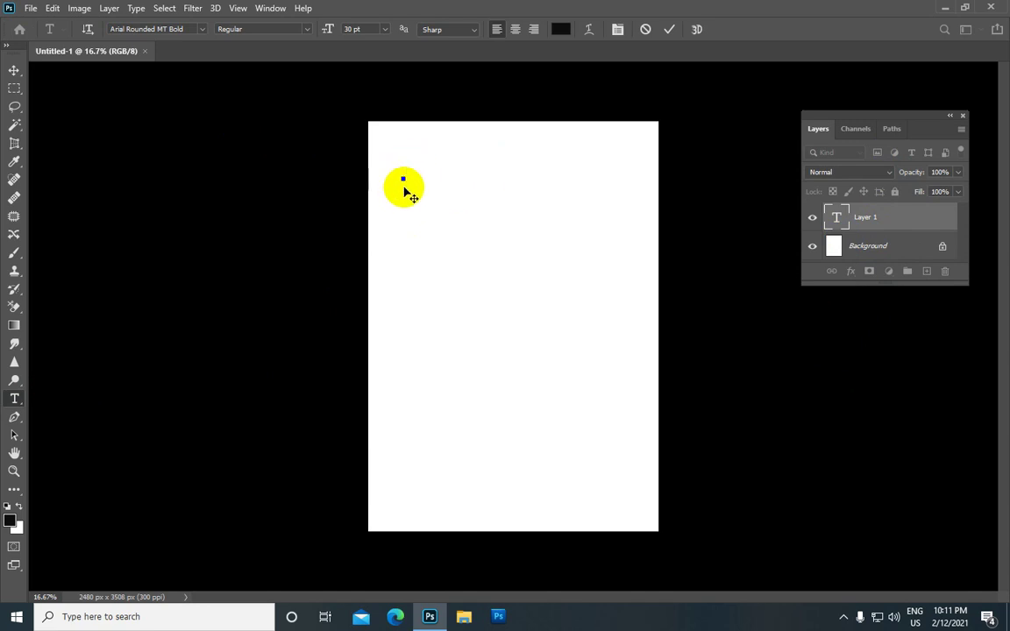
pyautogui.write('N')
pyautogui.write('a')
pyautogui.write('n ')
pyautogui.write('Su ')
pyautogui.write('Su')
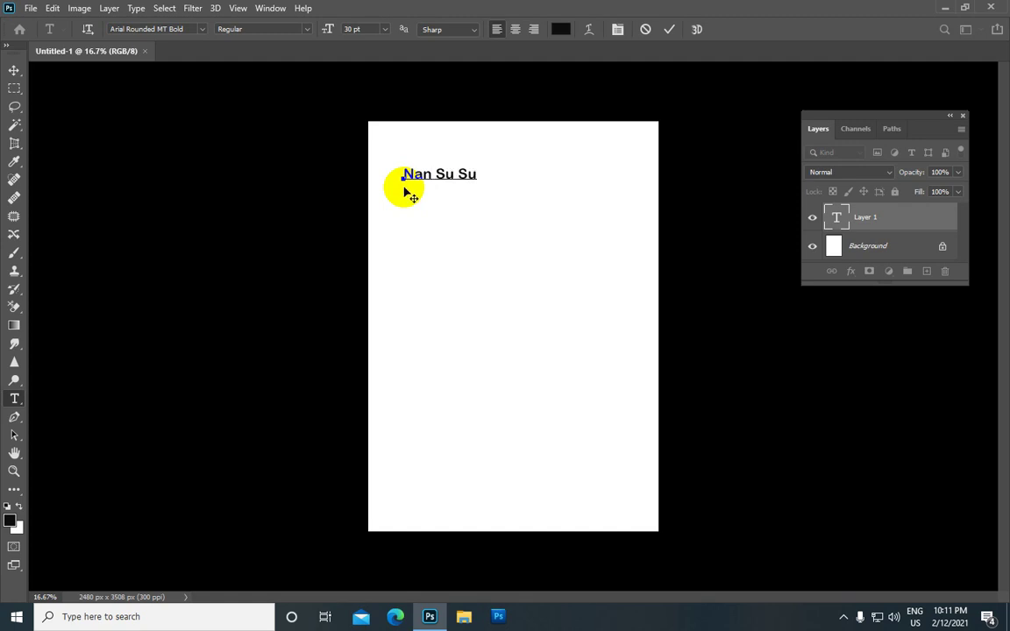
pyautogui.write(' M')
pyautogui.write('aw')
pyautogui.click(668, 31)
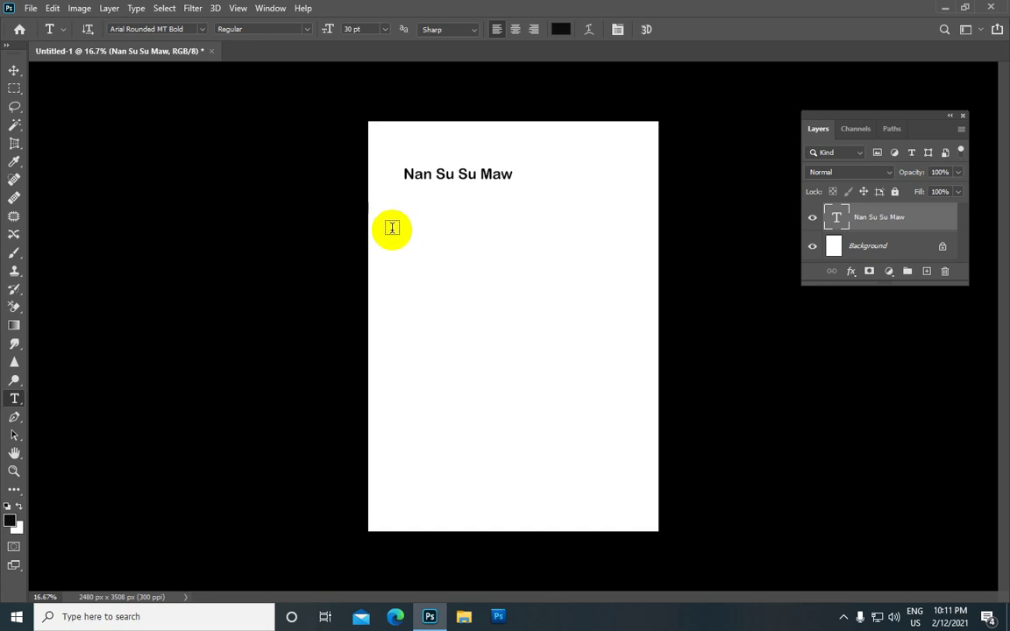
# Type 'Adobe Photoshop CC 2020 Type Tool' on two lines below the name and commit
pyautogui.click(392, 230)
pyautogui.press('BackSpace')
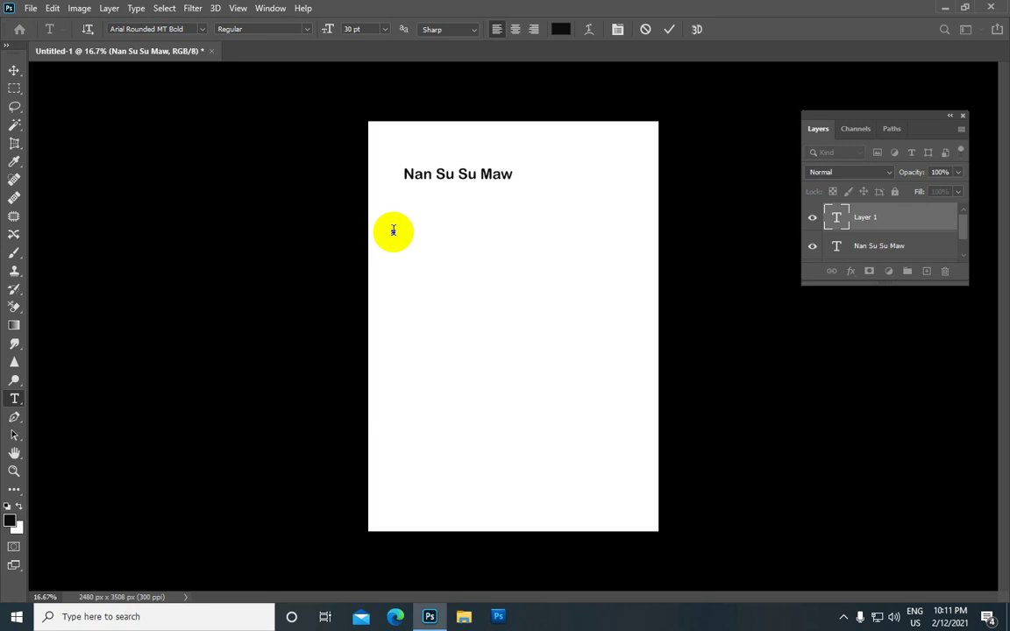
pyautogui.write('A')
pyautogui.write('d')
pyautogui.write('ob')
pyautogui.write('e ')
pyautogui.write('O')
pyautogui.press('BackSpace')
pyautogui.write('P')
pyautogui.write('ho')
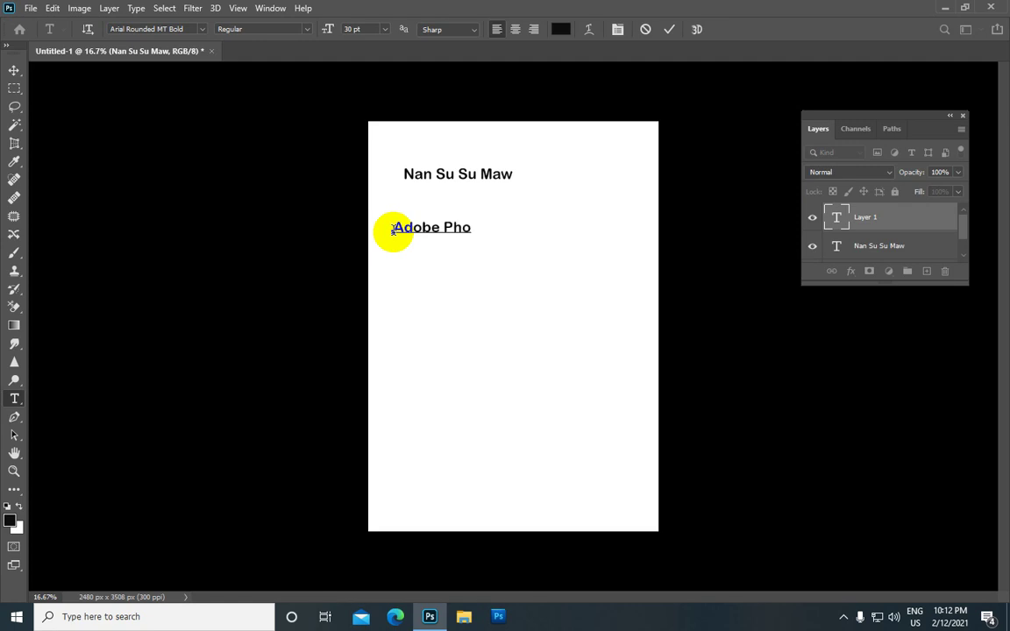
pyautogui.write('to')
pyautogui.write('s')
pyautogui.write('ho')
pyautogui.write('p ')
pyautogui.write('CC')
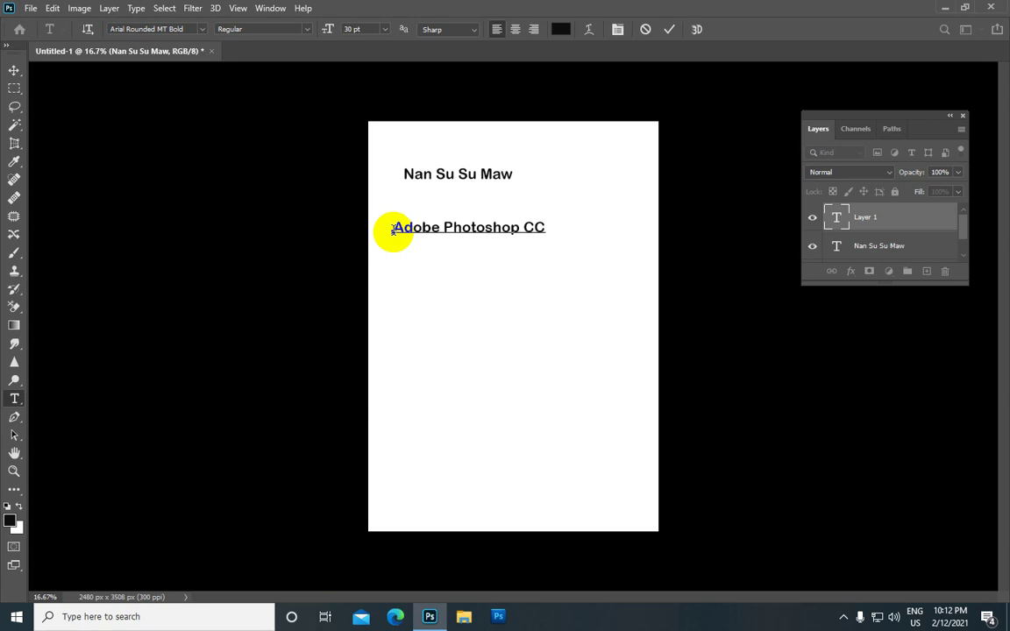
pyautogui.write(' 2020')
pyautogui.write('y')
pyautogui.write('p')
pyautogui.write('e')
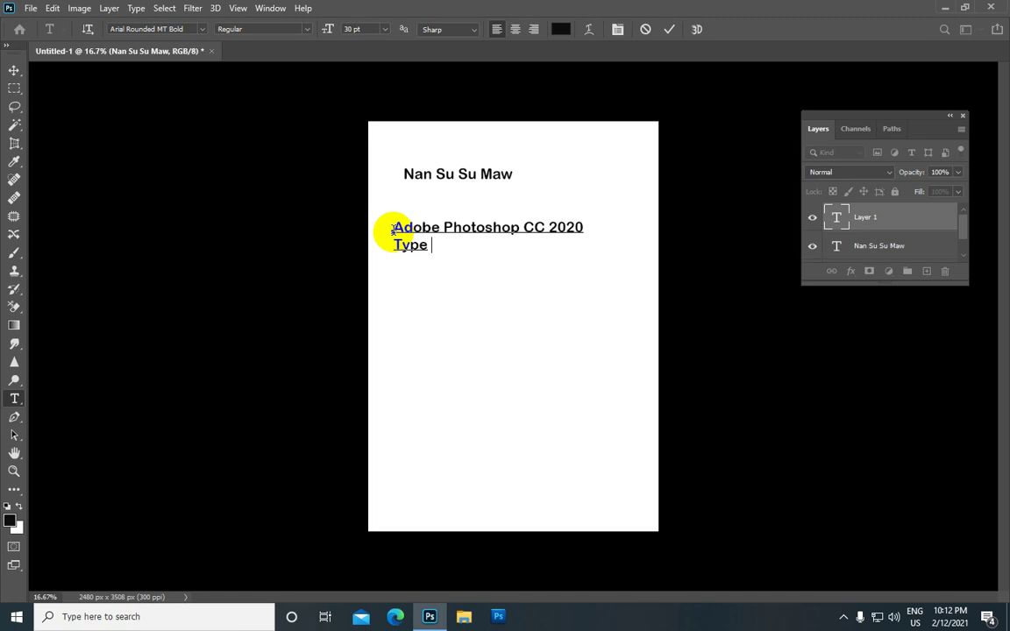
pyautogui.write(' T')
pyautogui.write('oo')
pyautogui.write('l')
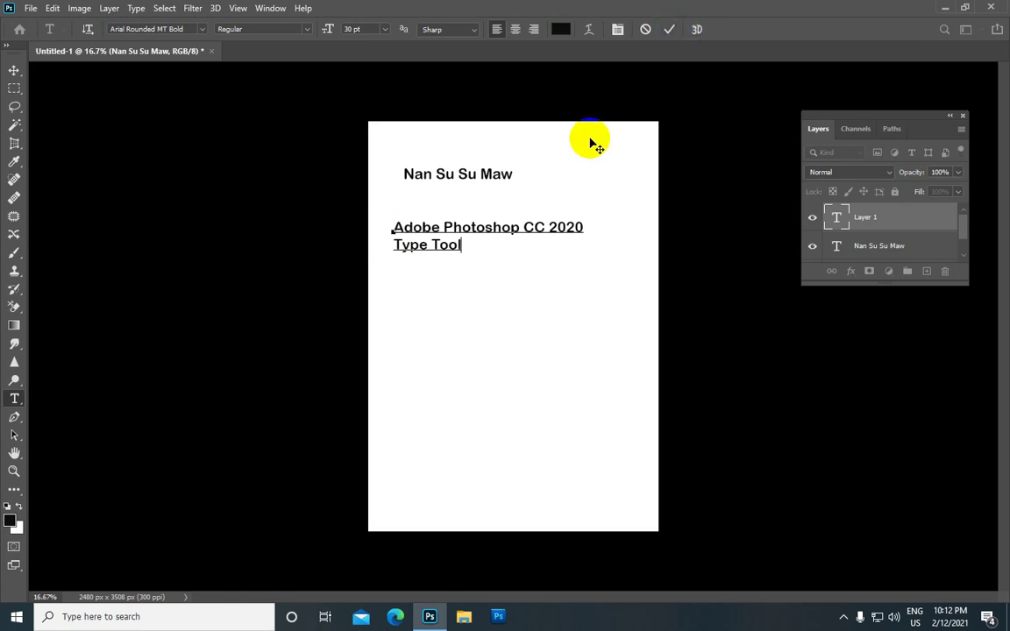
pyautogui.click(670, 30)
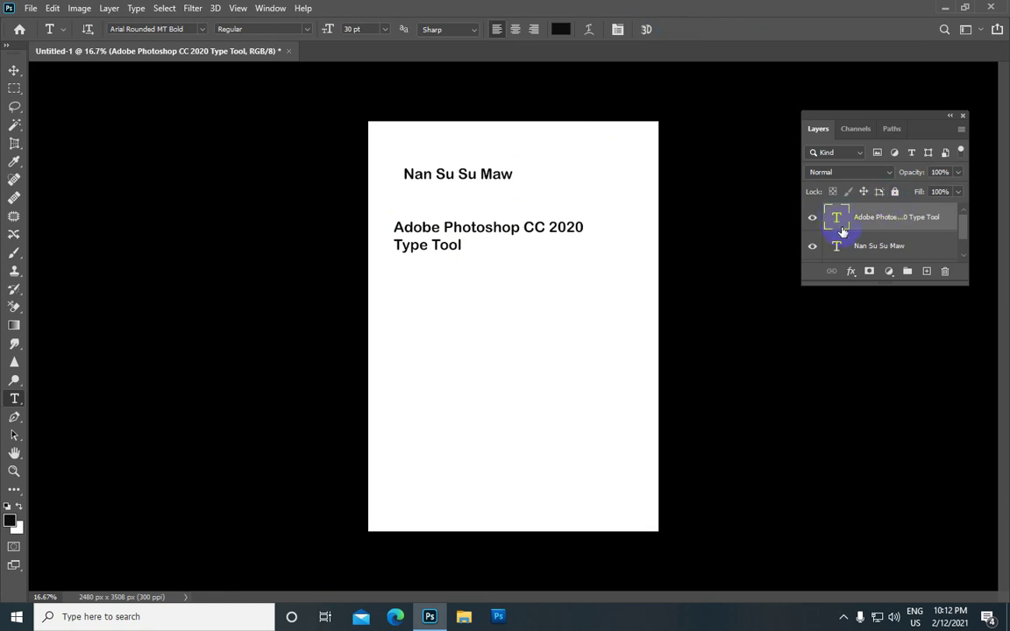
# Select the name text layer, keeping Arial Rounded MT Bold as its font
pyautogui.click(499, 174)
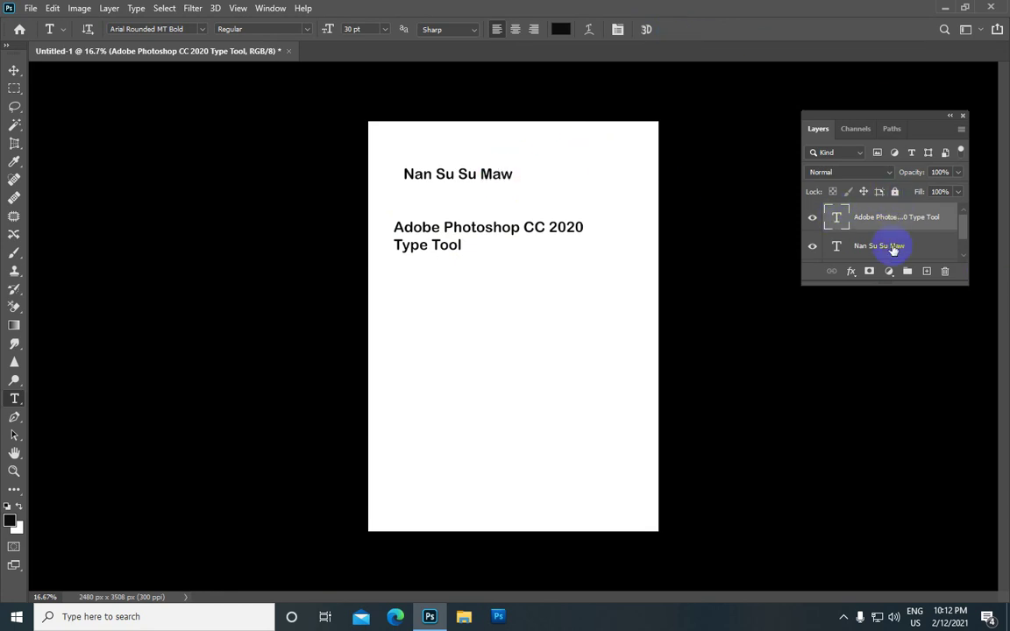
pyautogui.click(893, 247)
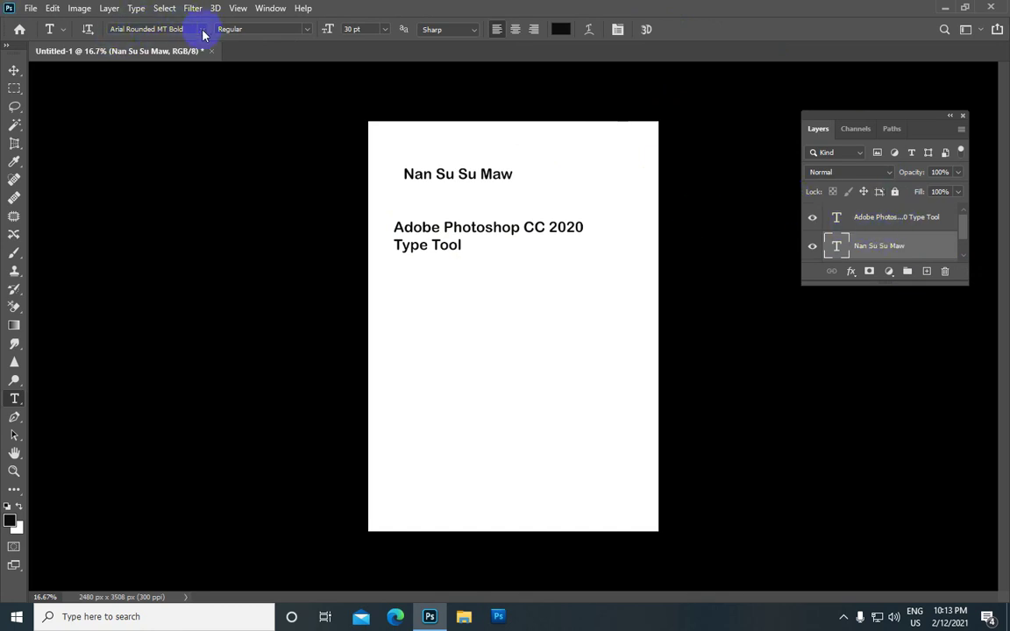
pyautogui.click(202, 29)
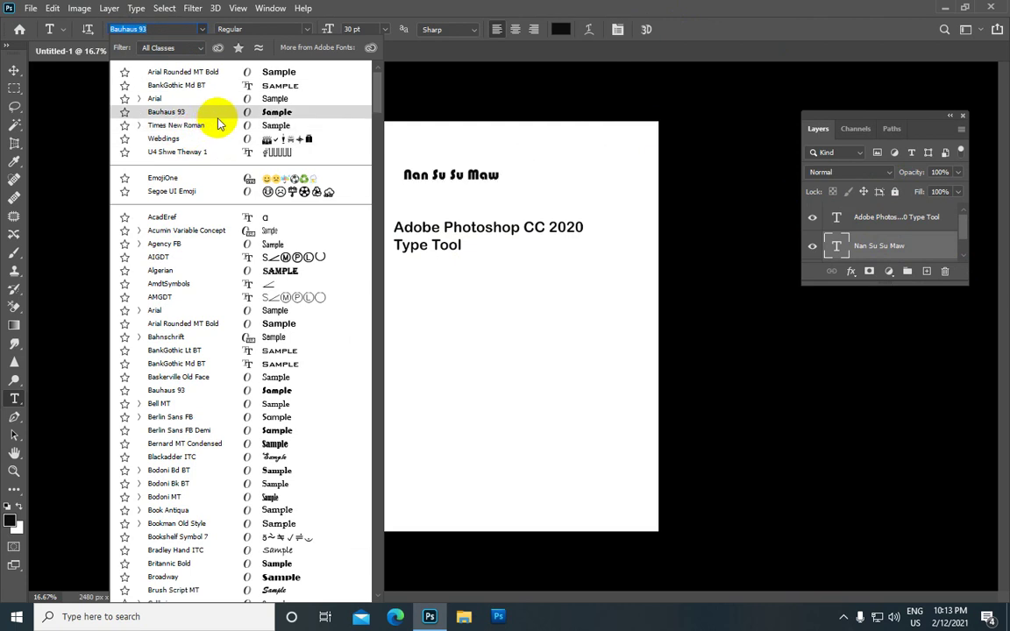
pyautogui.click(238, 325)
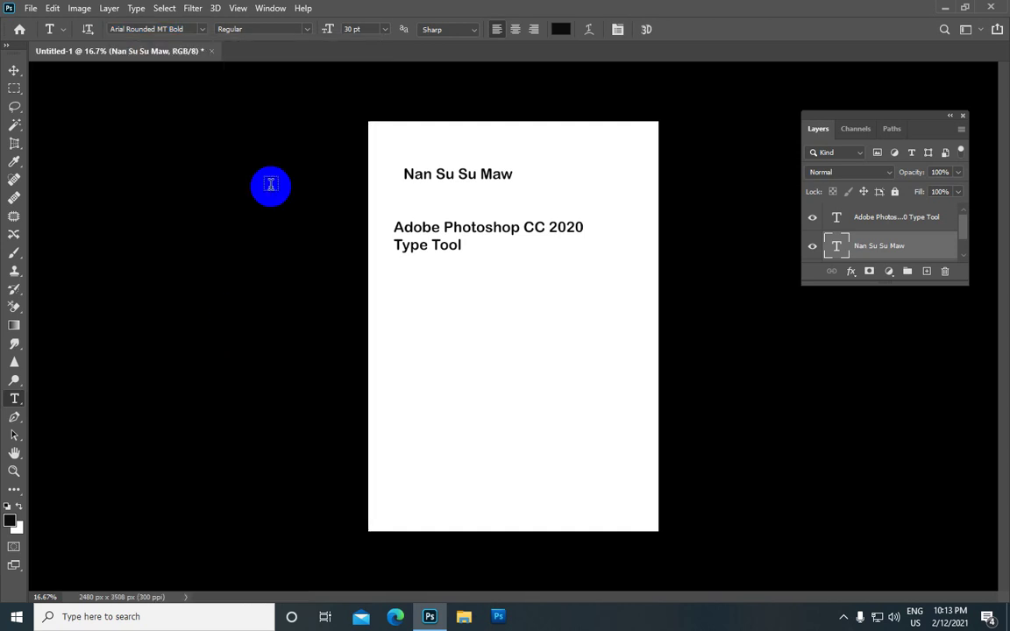
# Resize the name text, trying 85 pt before settling on 30 pt
pyautogui.click(383, 32)
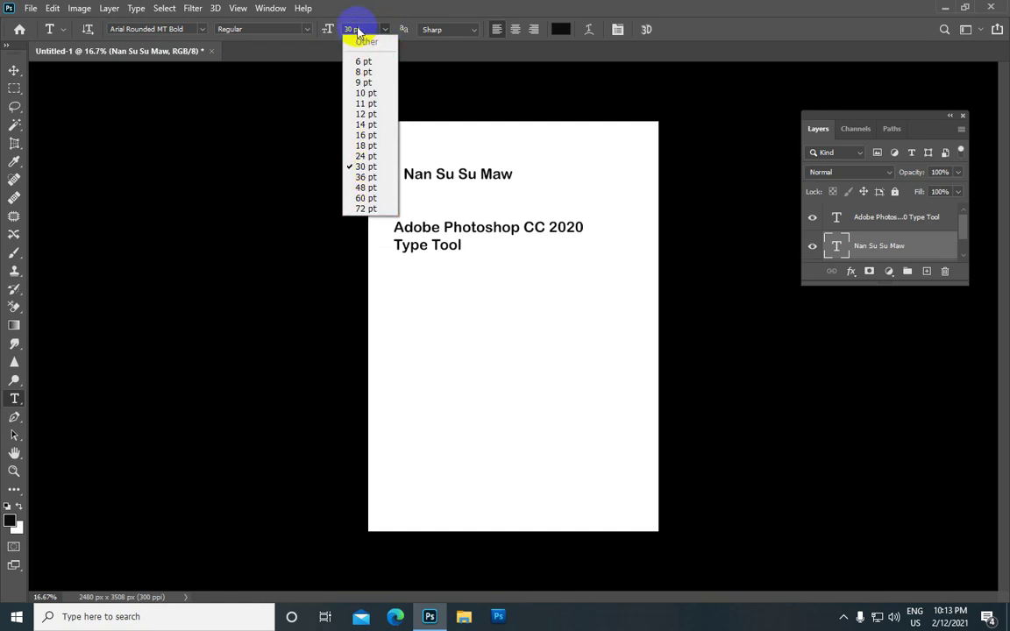
pyautogui.click(278, 77)
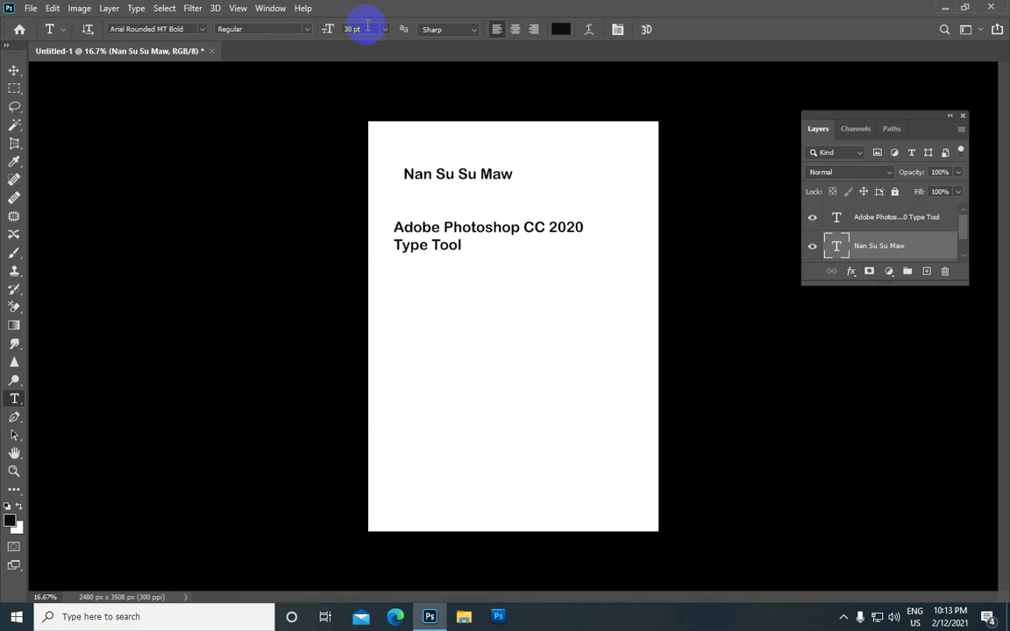
pyautogui.click(369, 29)
pyautogui.write('85')
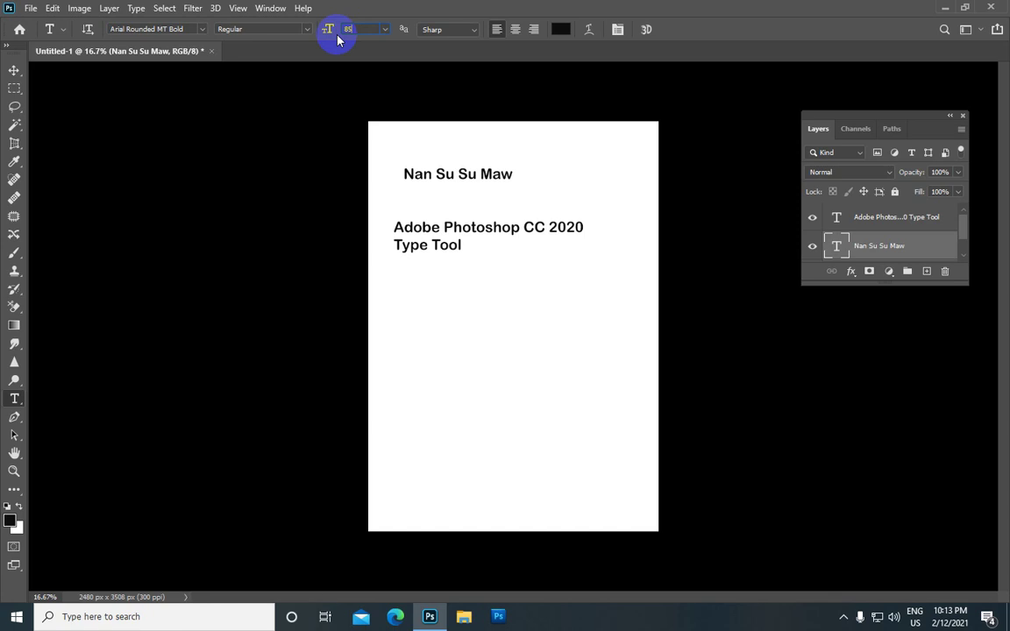
pyautogui.press('Return')
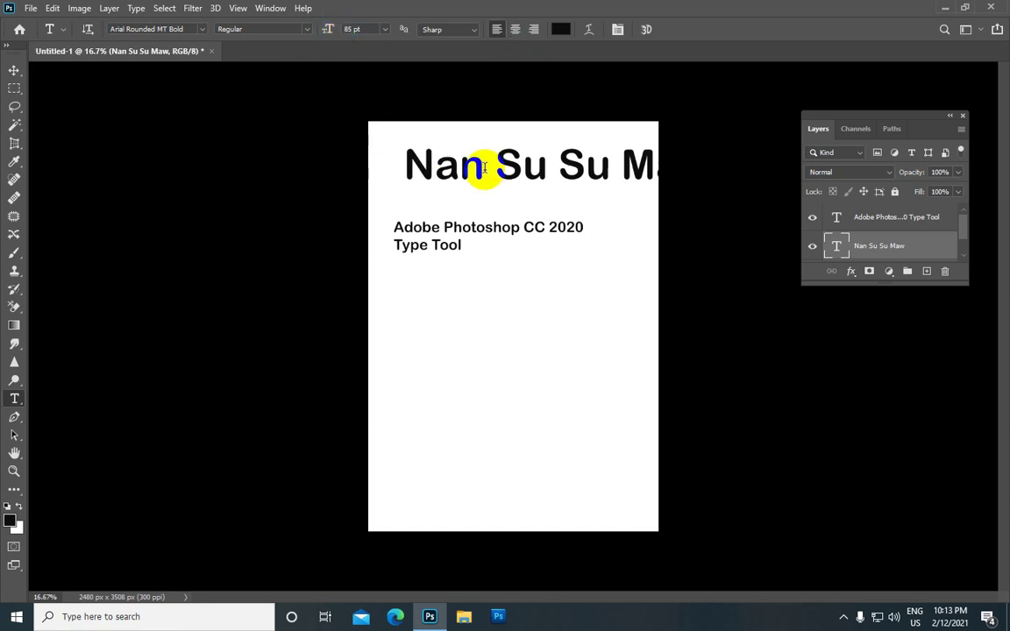
pyautogui.click(366, 104)
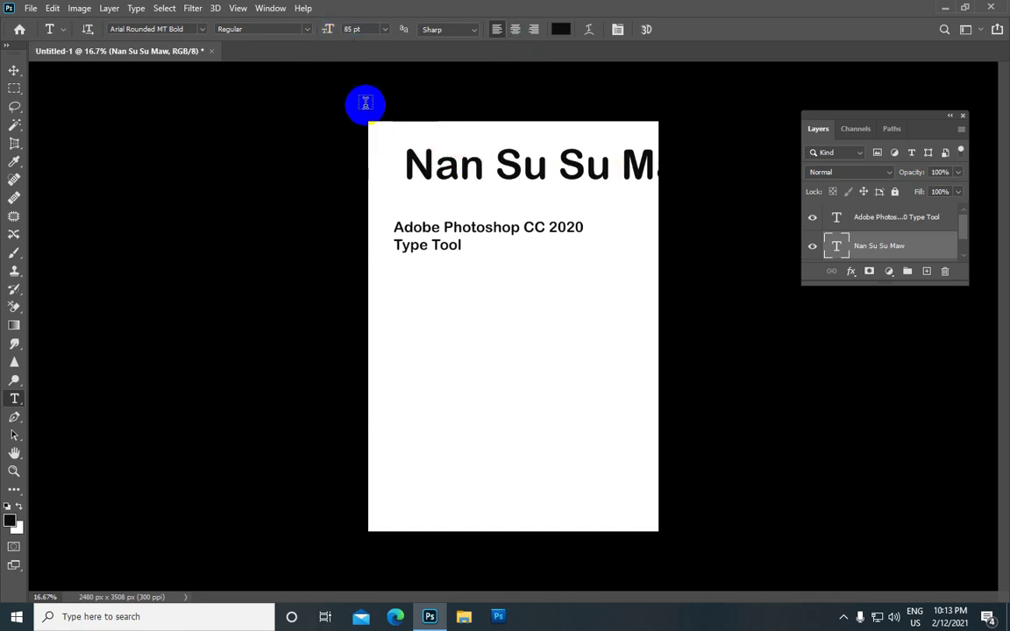
pyautogui.click(384, 30)
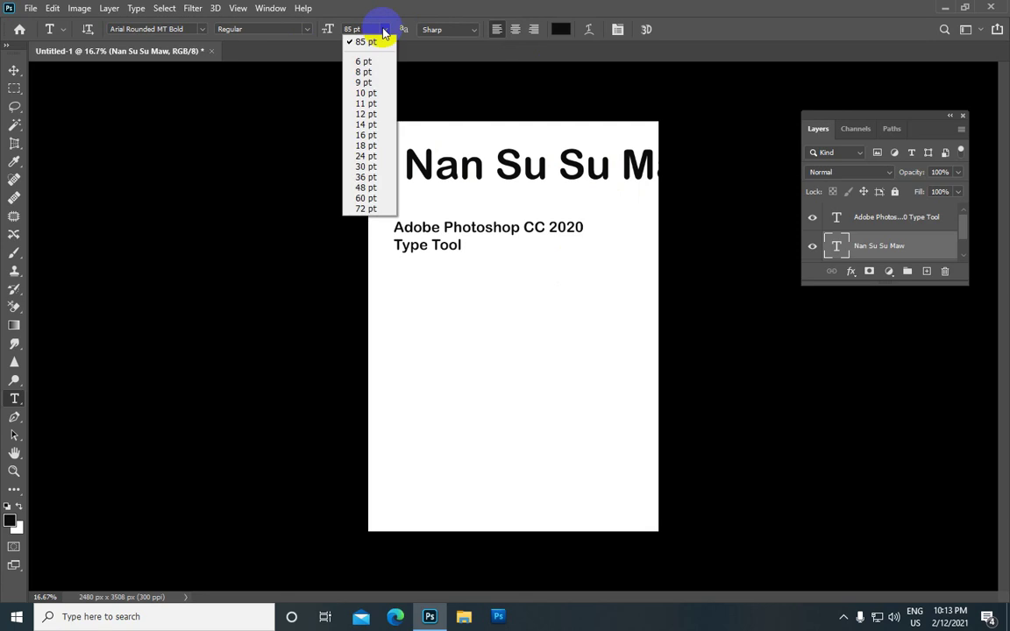
pyautogui.click(368, 166)
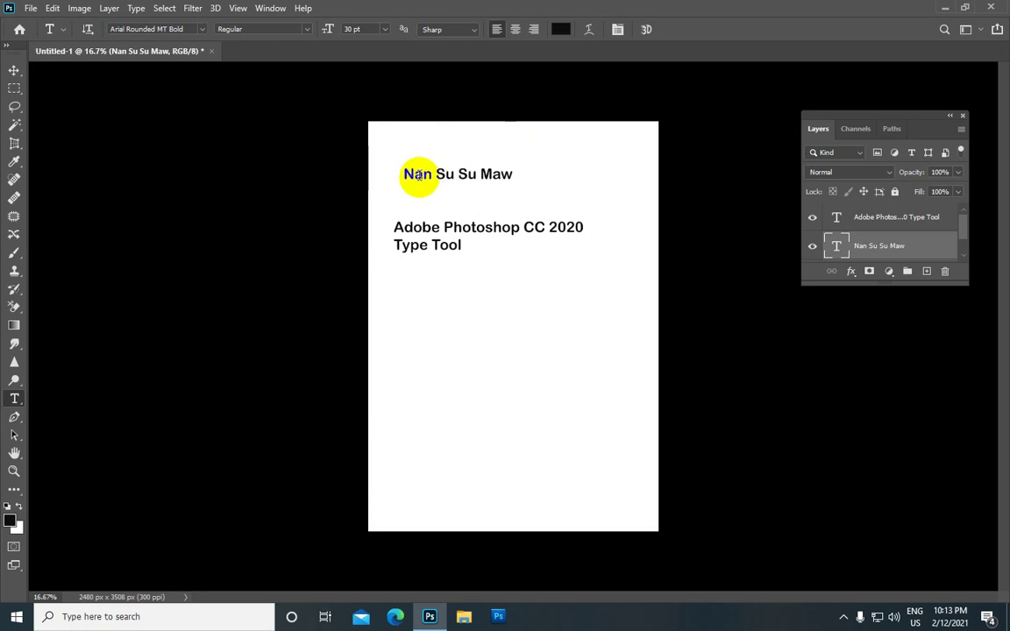
# Colour the name text bright green (#25f61b) in the Color Picker
pyautogui.click(562, 39)
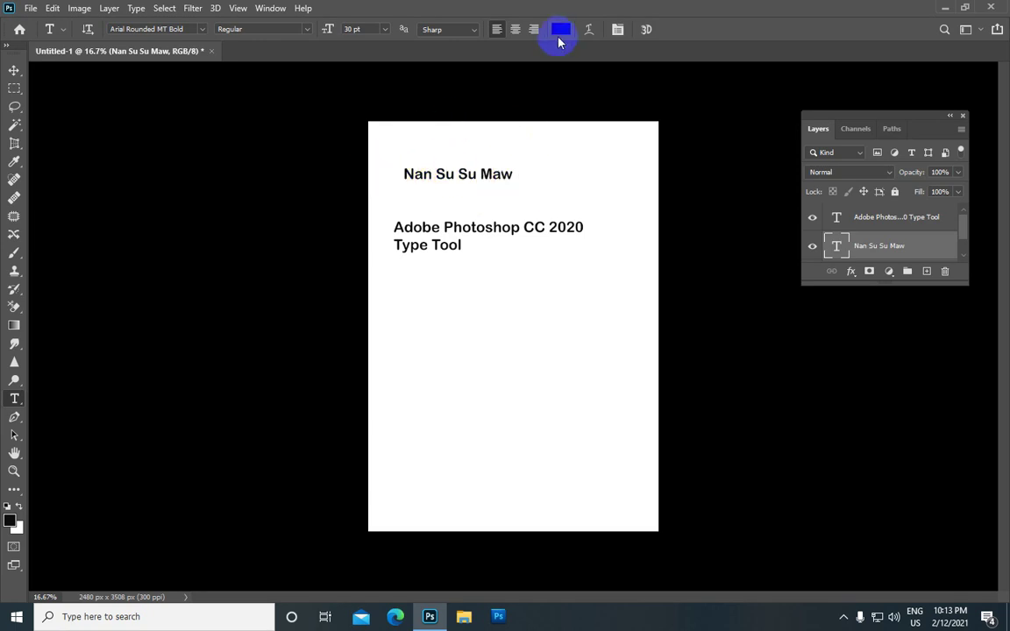
pyautogui.click(559, 39)
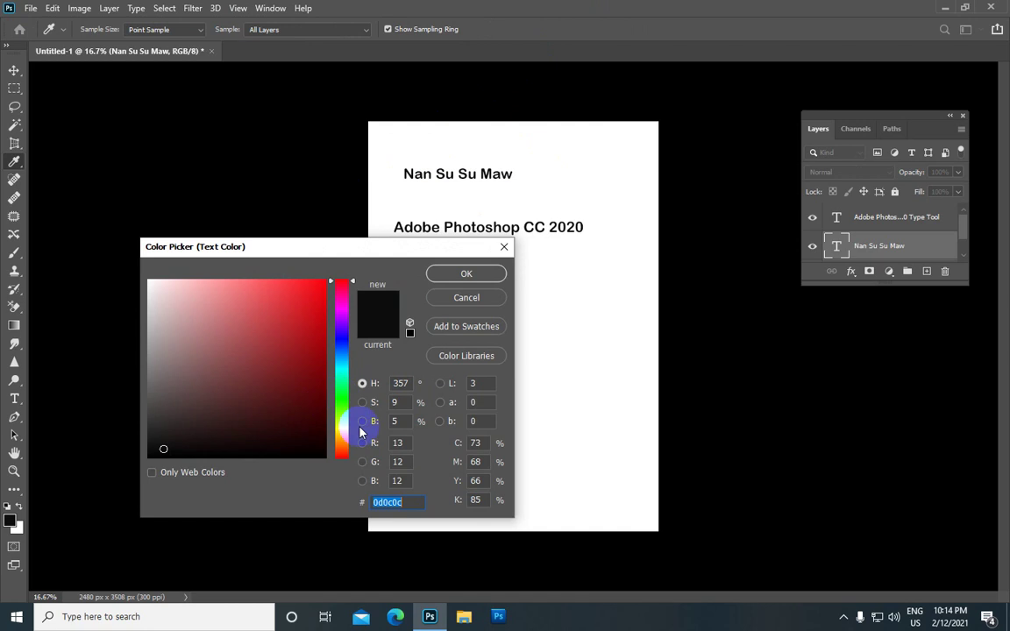
pyautogui.click(346, 410)
pyautogui.click(341, 400)
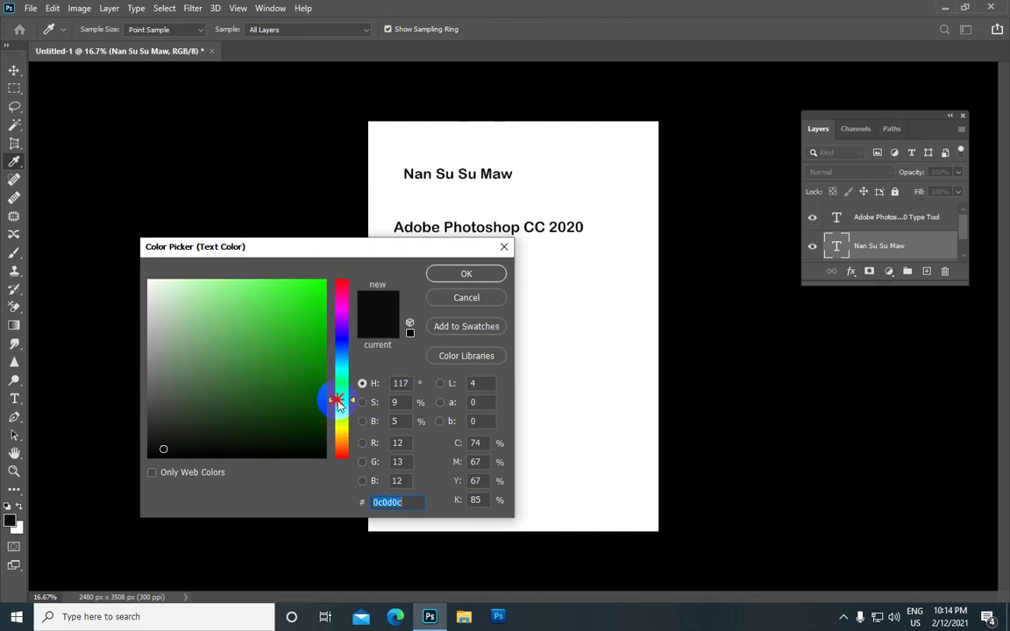
pyautogui.click(326, 290)
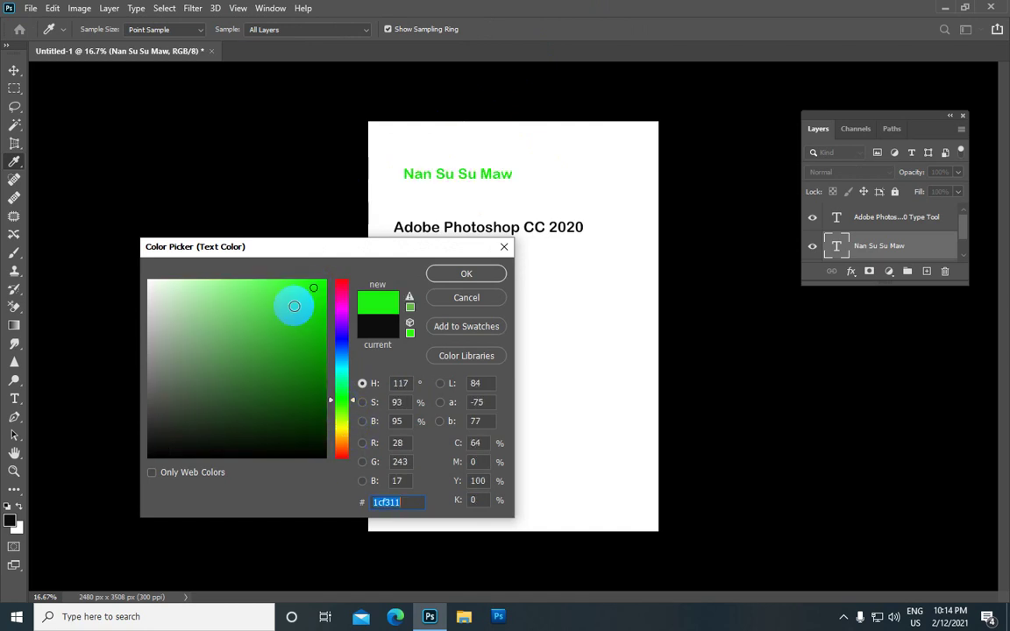
pyautogui.moveTo(326, 290)
pyautogui.mouseDown()
pyautogui.moveTo(286, 360)
pyautogui.moveTo(321, 288)
pyautogui.moveTo(294, 288)
pyautogui.moveTo(315, 285)
pyautogui.mouseUp()
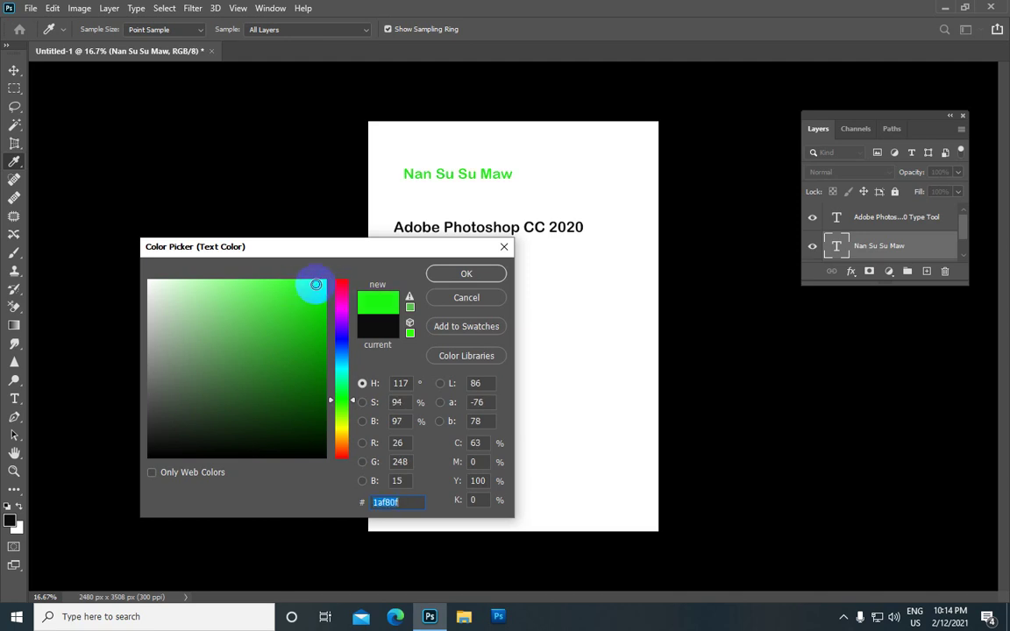
pyautogui.click(306, 305)
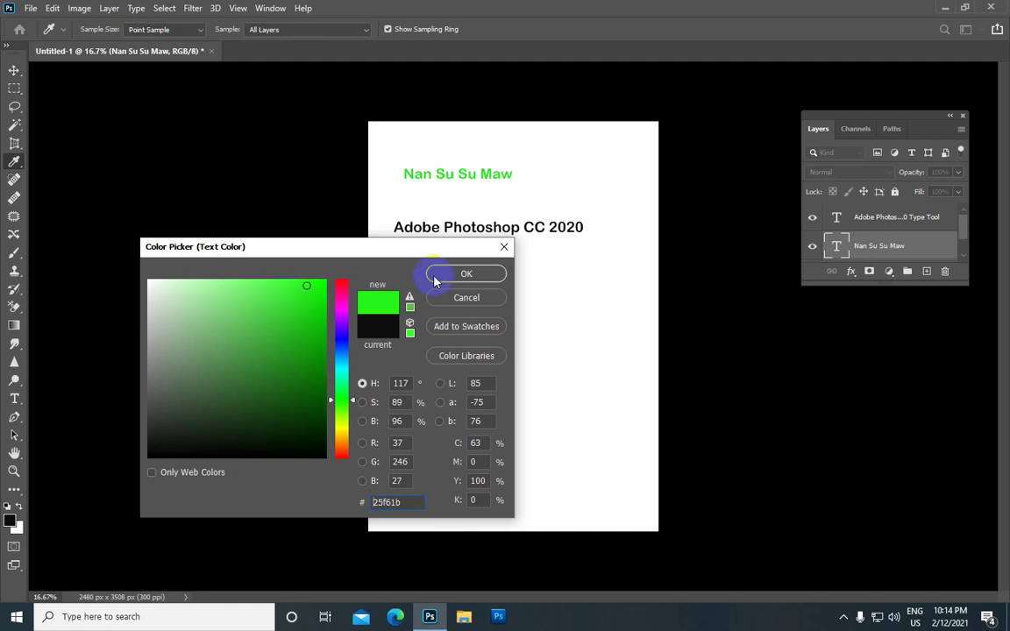
pyautogui.click(466, 274)
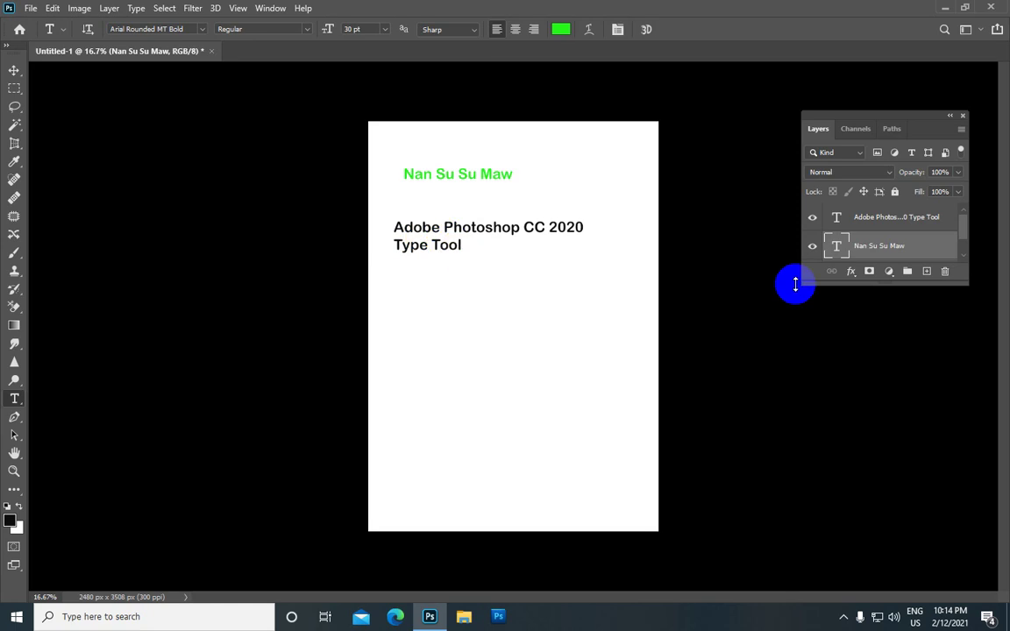
# Colour the Adobe Photoshop CC 2020 text layer deep blue (#1515aa)
pyautogui.click(877, 218)
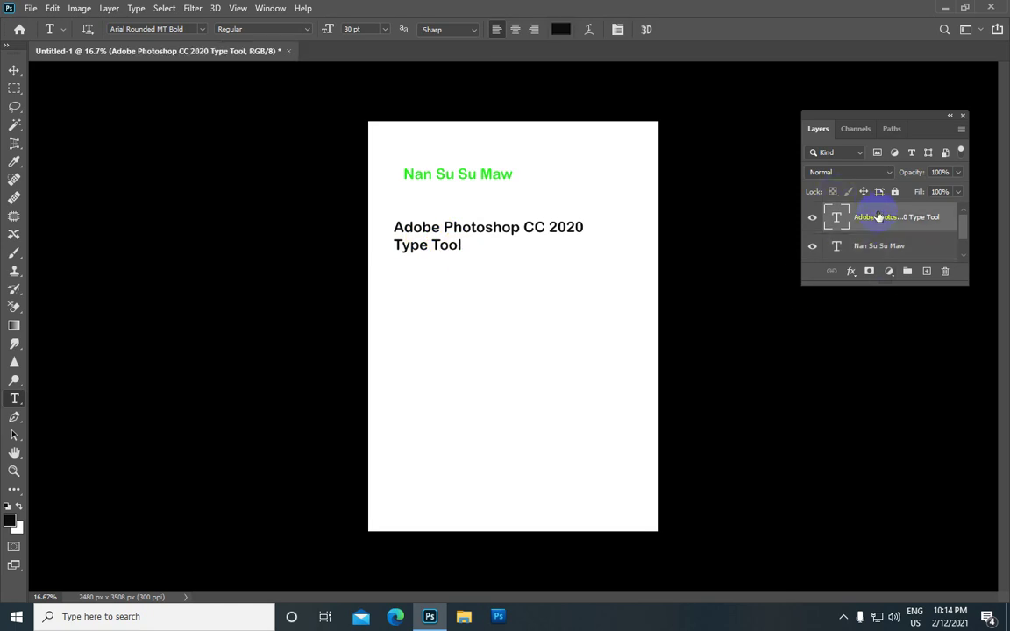
pyautogui.click(555, 30)
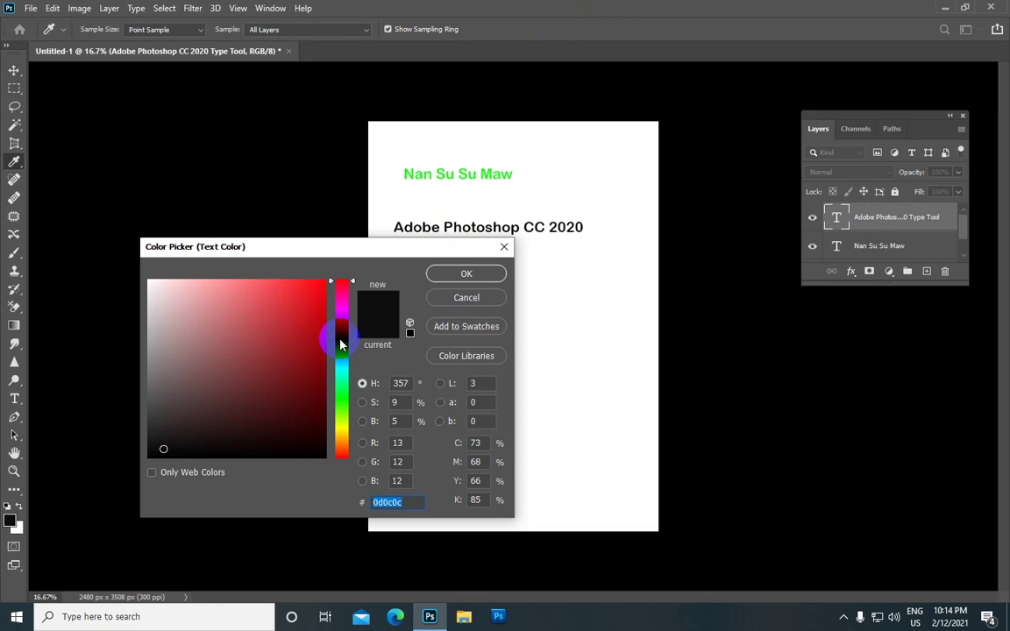
pyautogui.moveTo(341, 346); pyautogui.dragTo(340, 338)
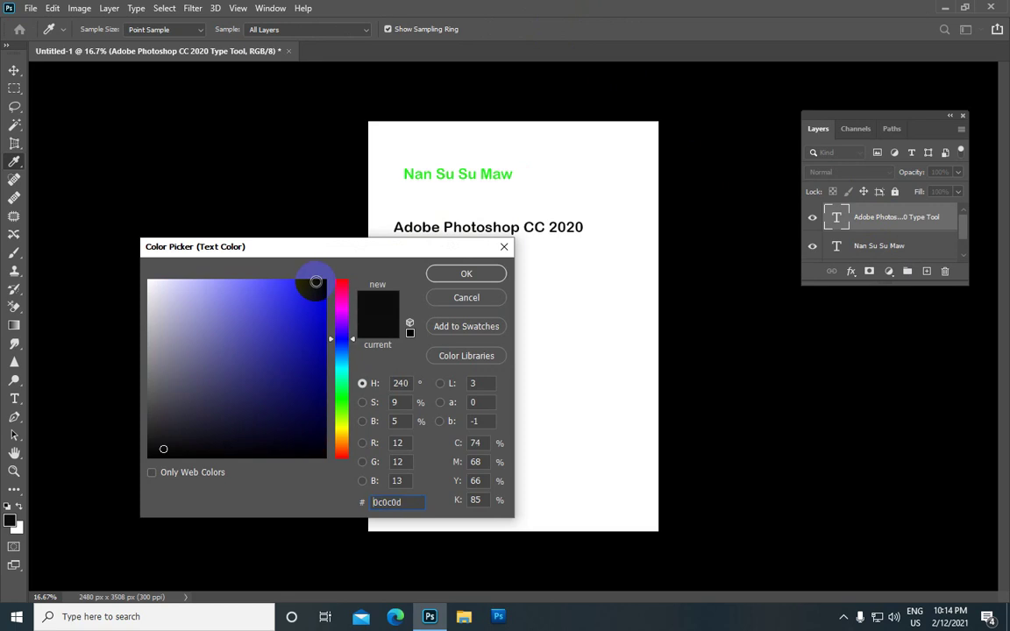
pyautogui.moveTo(315, 281); pyautogui.dragTo(304, 338)
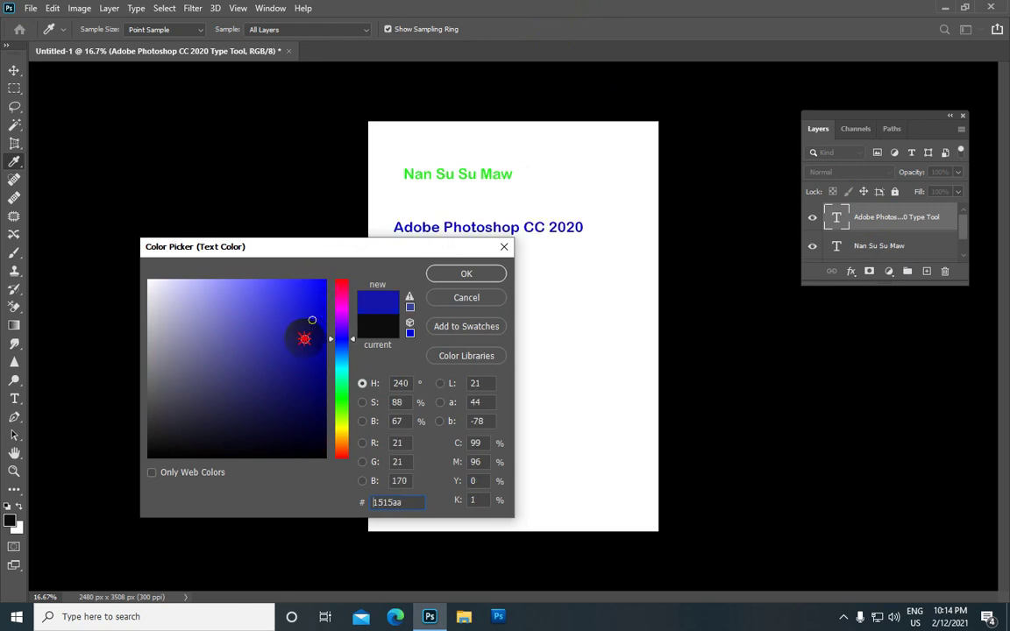
pyautogui.click(469, 275)
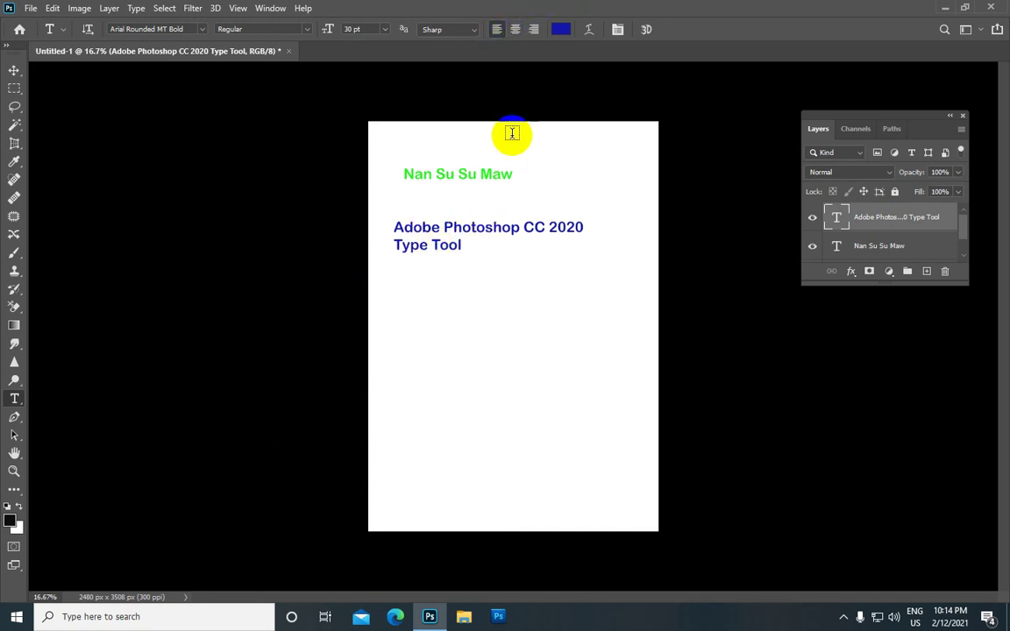
# Try centre and right alignment on the blue text, then keep it left-aligned
pyautogui.click(516, 31)
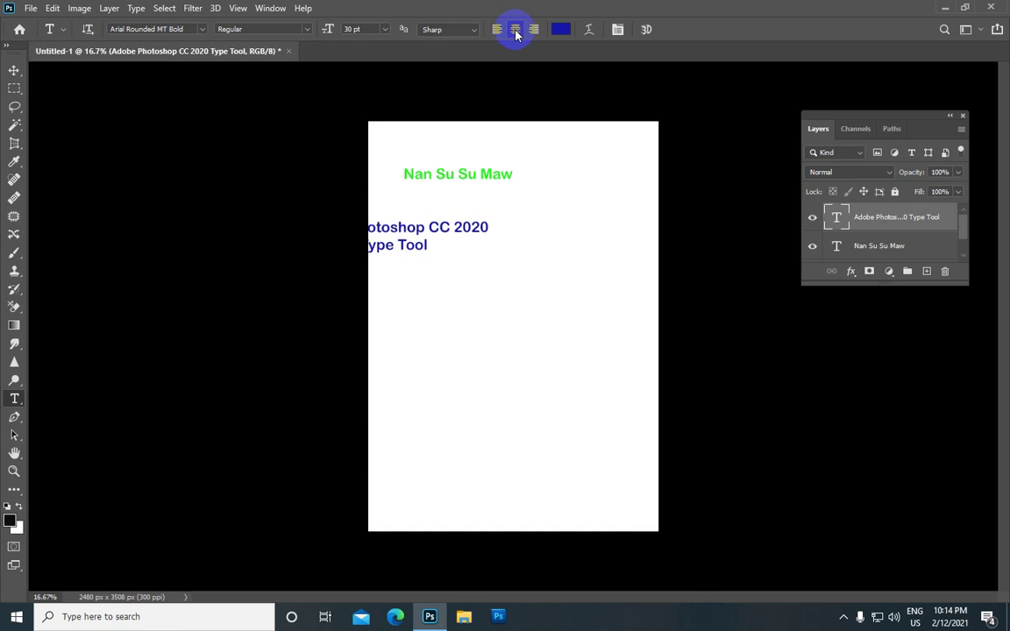
pyautogui.click(532, 30)
pyautogui.click(496, 29)
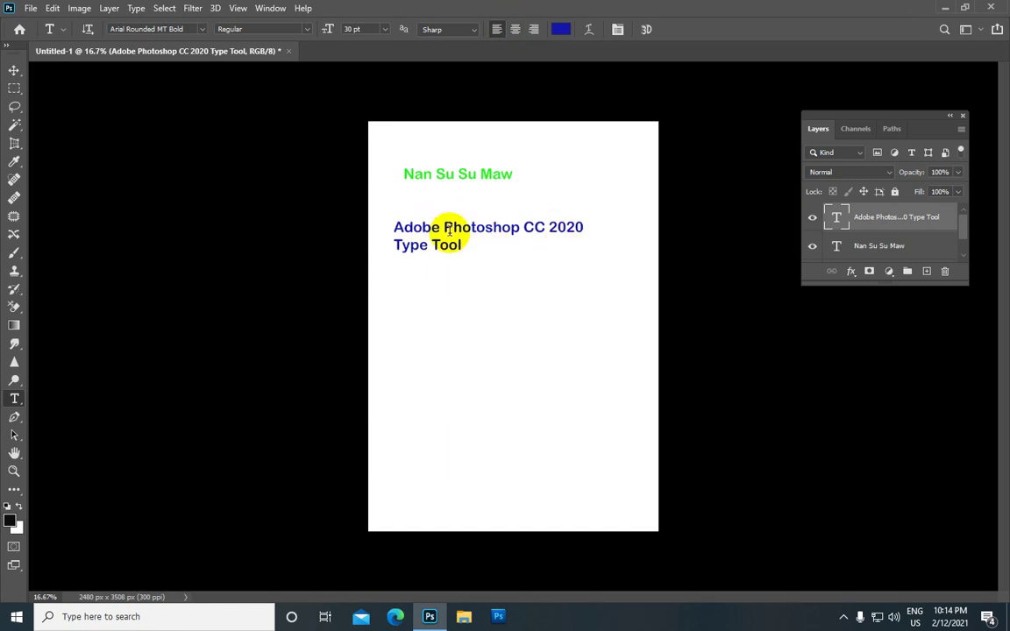
# Reposition the blue text block with the Move tool and Free Transform, then commit
pyautogui.click(80, 76)
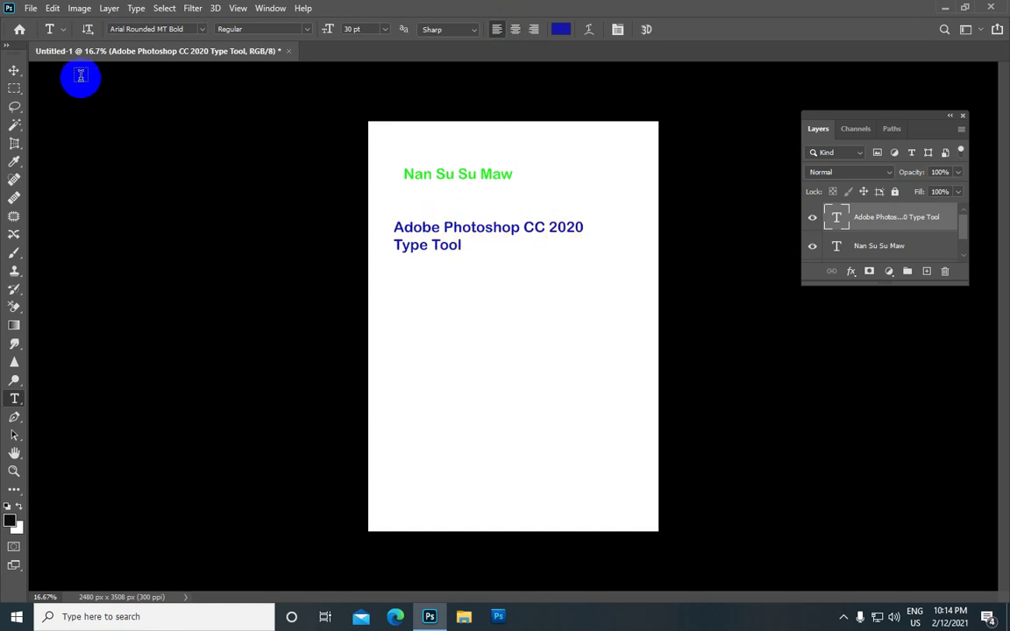
pyautogui.click(13, 71)
pyautogui.moveTo(443, 237); pyautogui.dragTo(494, 250)
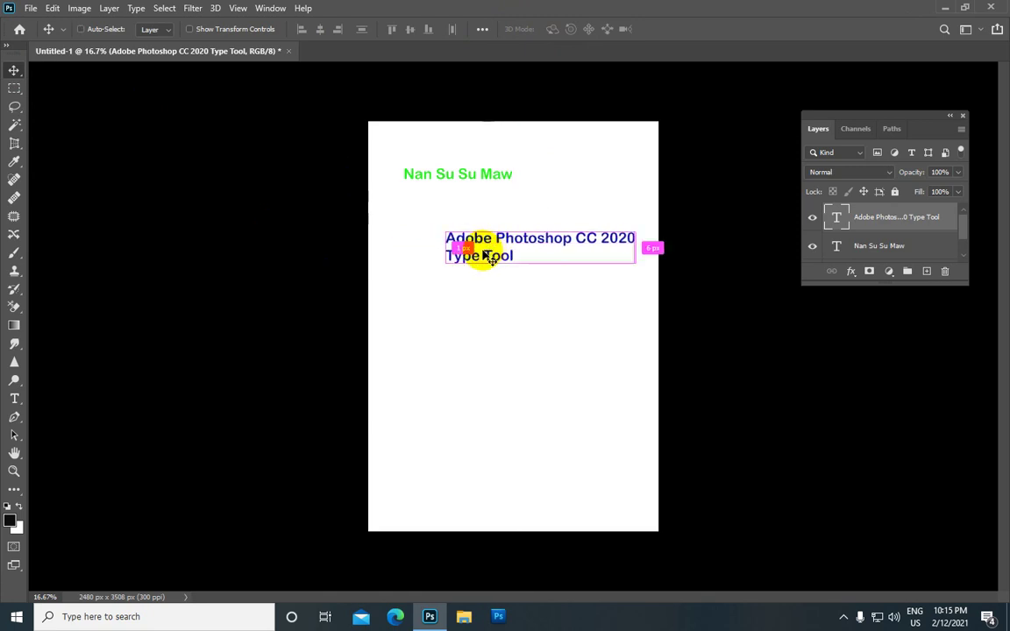
pyautogui.hotkey('ctrl', 't')
pyautogui.moveTo(490, 253); pyautogui.dragTo(469, 250)
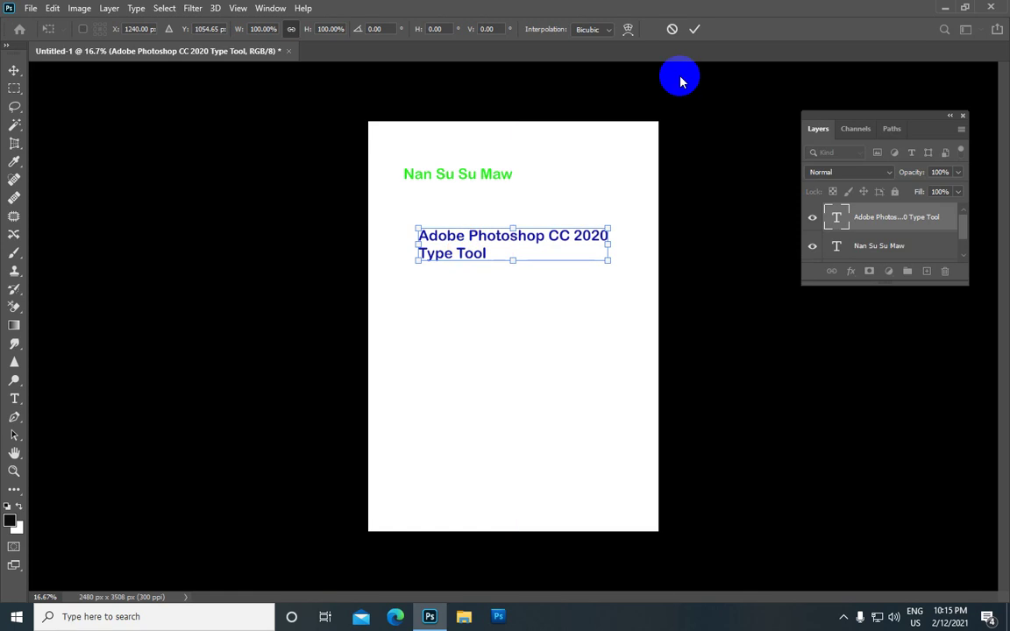
pyautogui.click(692, 31)
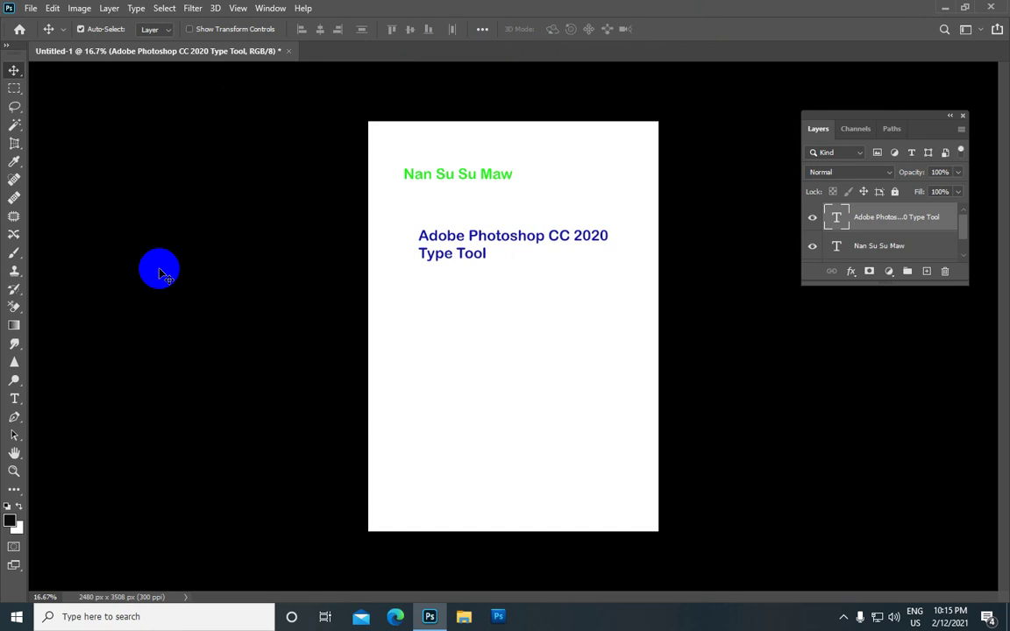
# Return to the Horizontal Type Tool with the green name layer selected
pyautogui.click(15, 399)
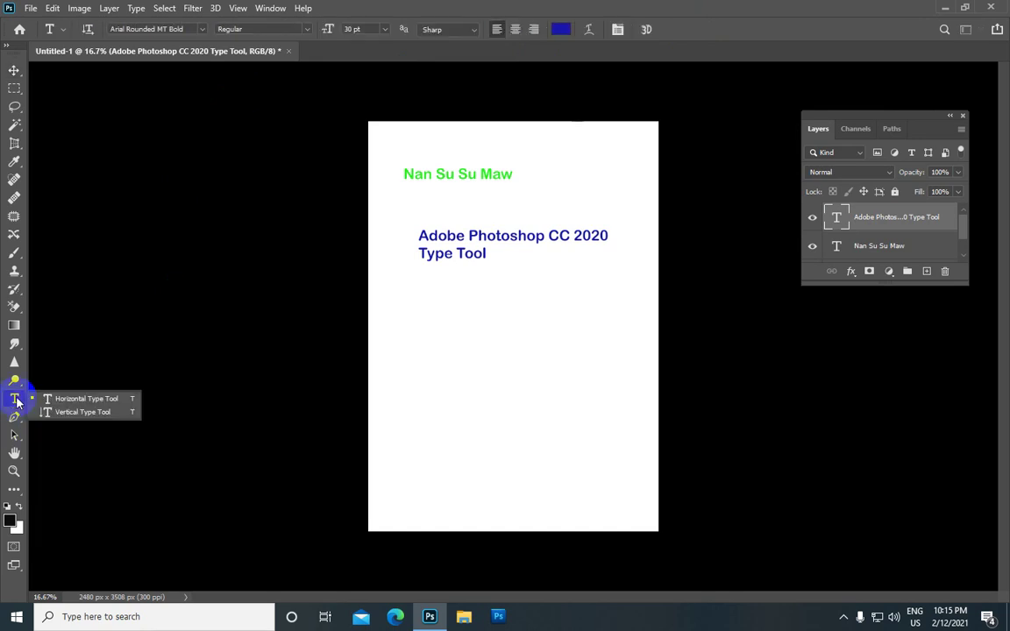
pyautogui.click(75, 397)
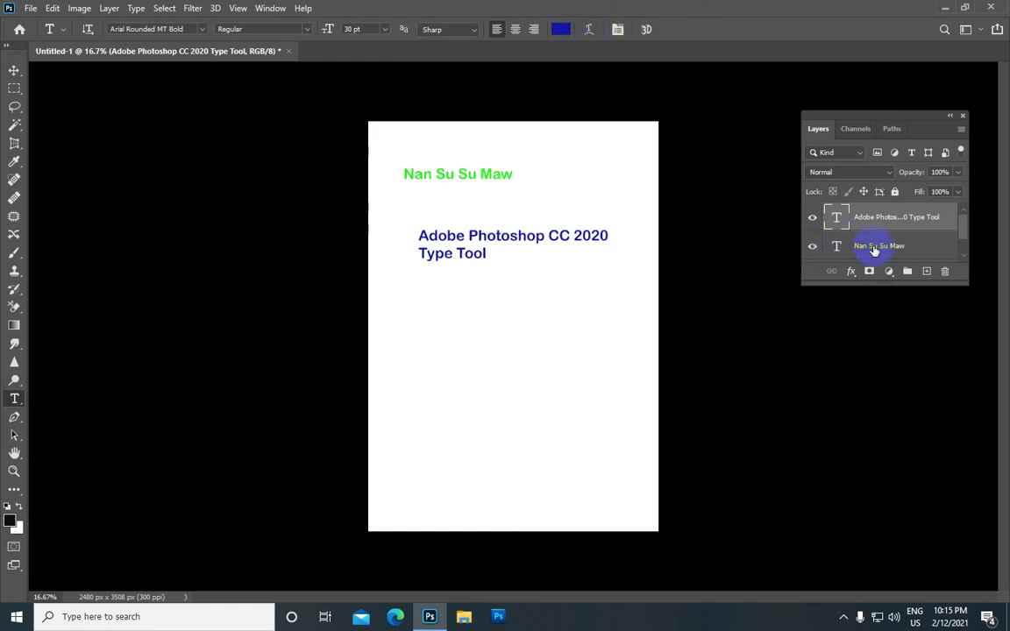
pyautogui.click(887, 248)
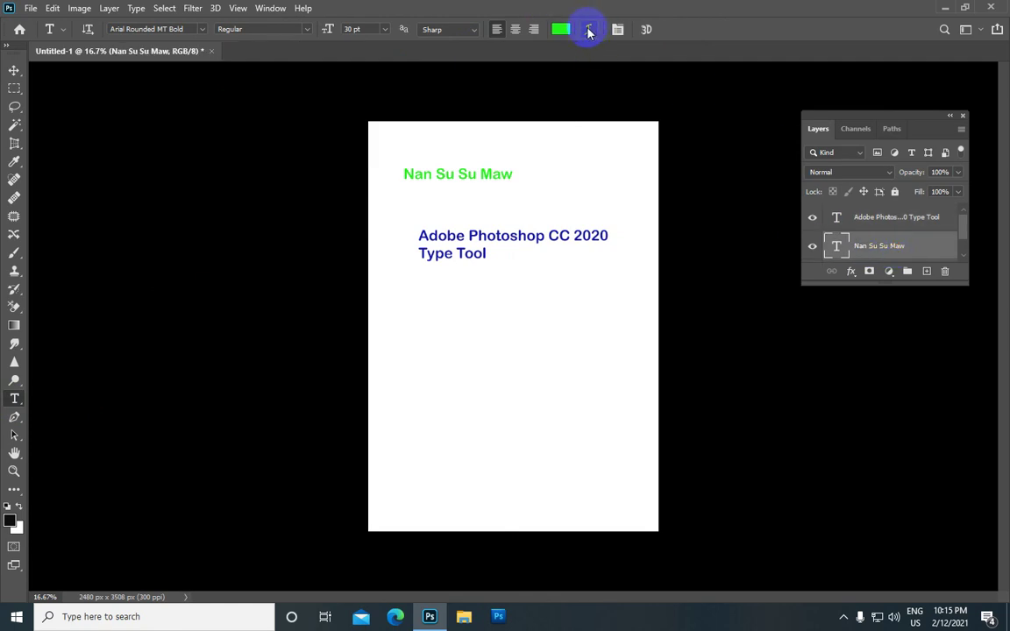
# Try Arc and Flag warps on the name, then set warp Style to None
pyautogui.click(588, 30)
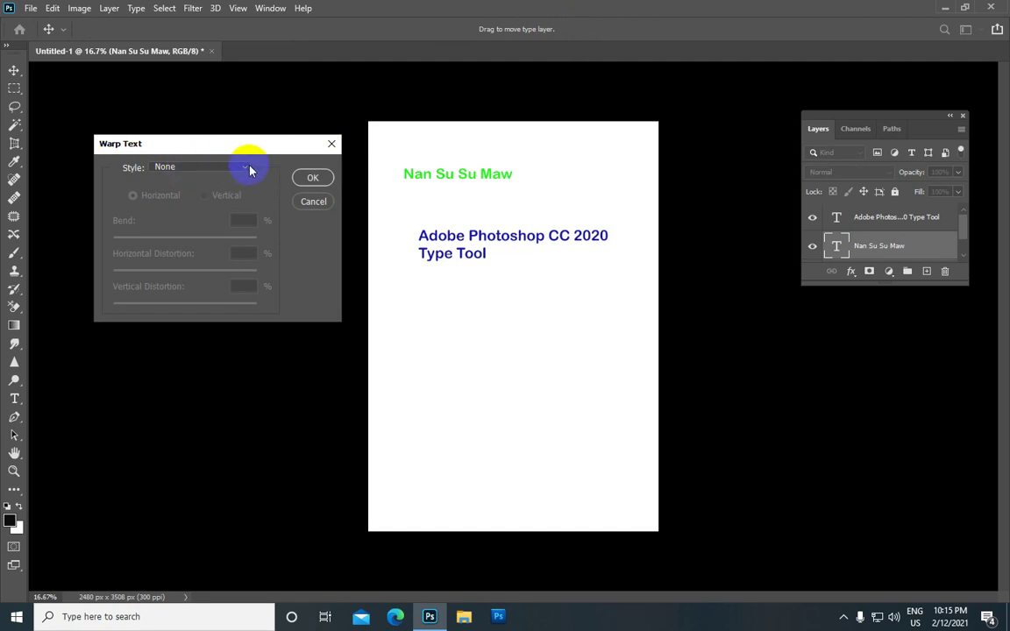
pyautogui.click(244, 168)
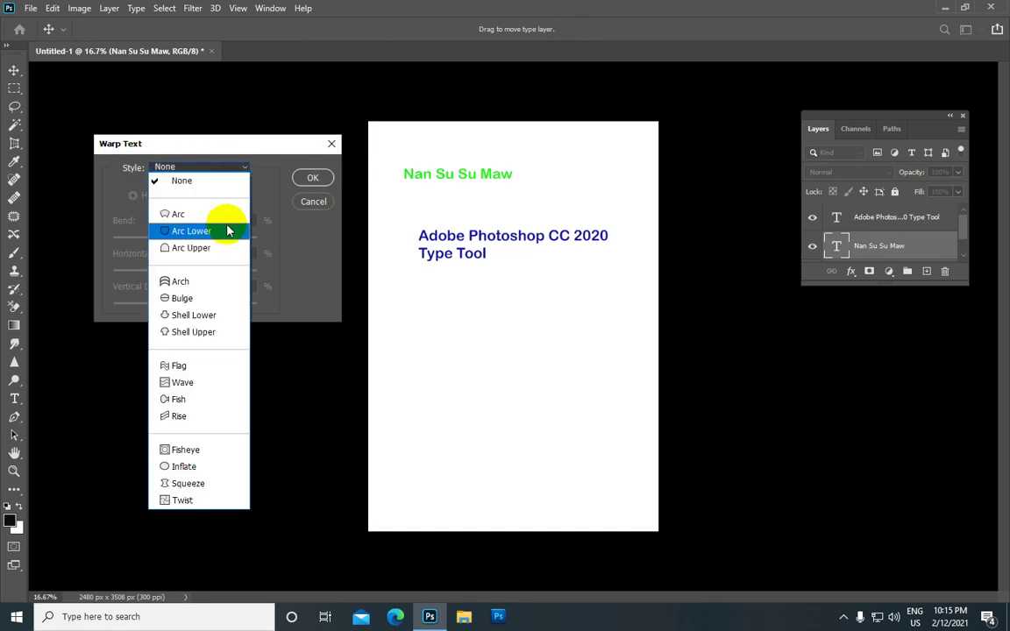
pyautogui.click(216, 219)
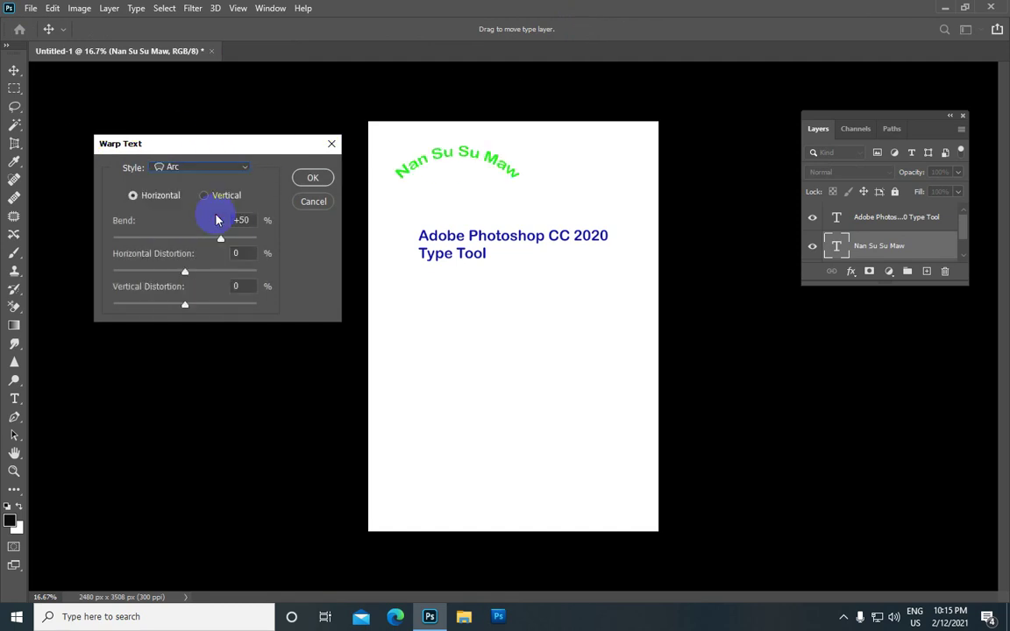
pyautogui.click(247, 168)
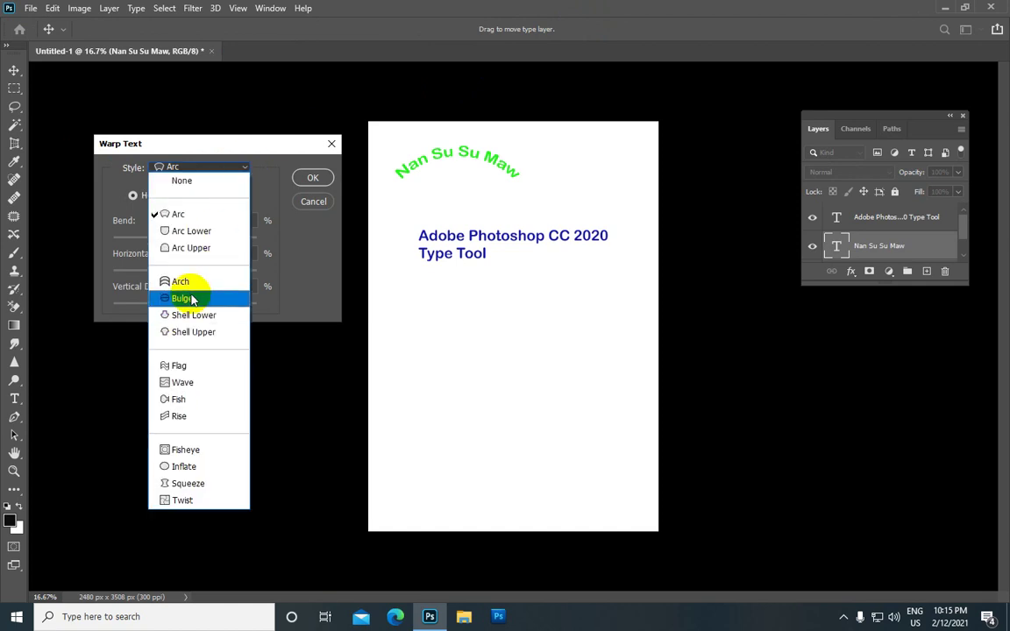
pyautogui.click(196, 367)
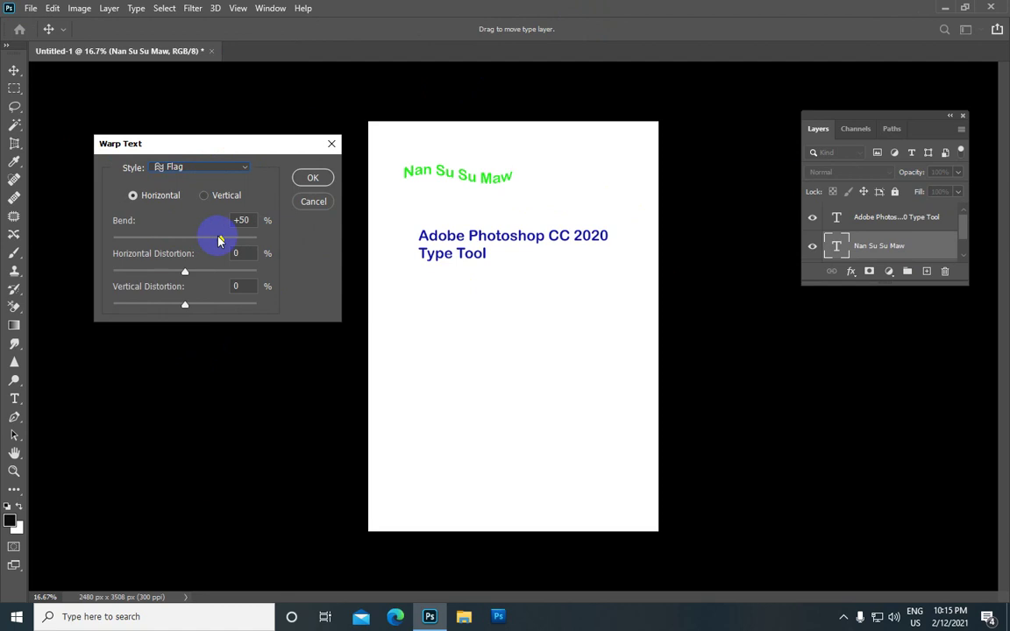
pyautogui.moveTo(218, 239)
pyautogui.mouseDown()
pyautogui.moveTo(265, 238)
pyautogui.moveTo(113, 220)
pyautogui.moveTo(229, 238)
pyautogui.mouseUp()
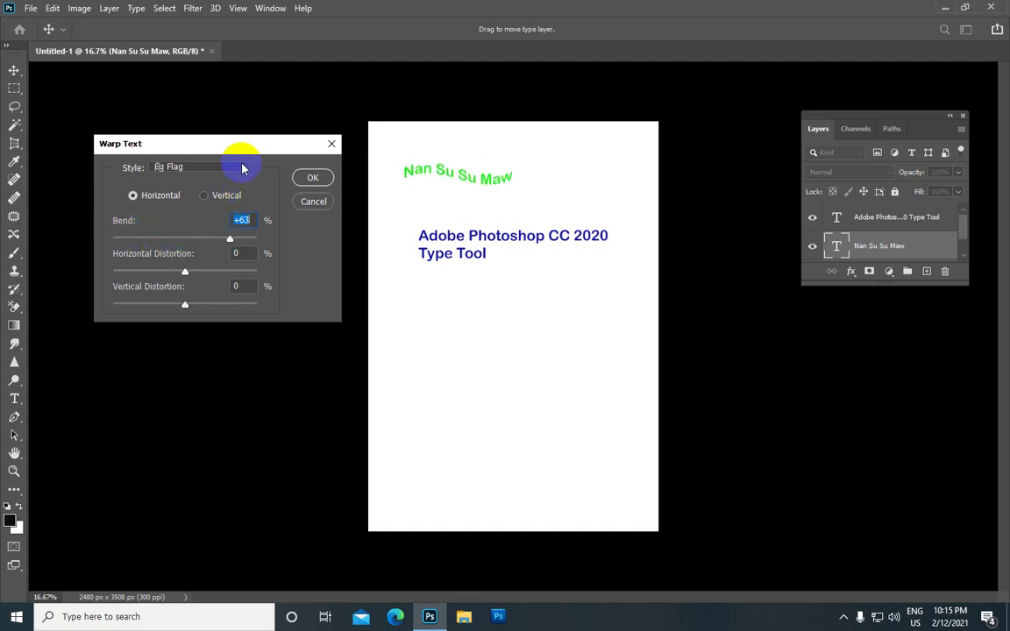
pyautogui.click(242, 167)
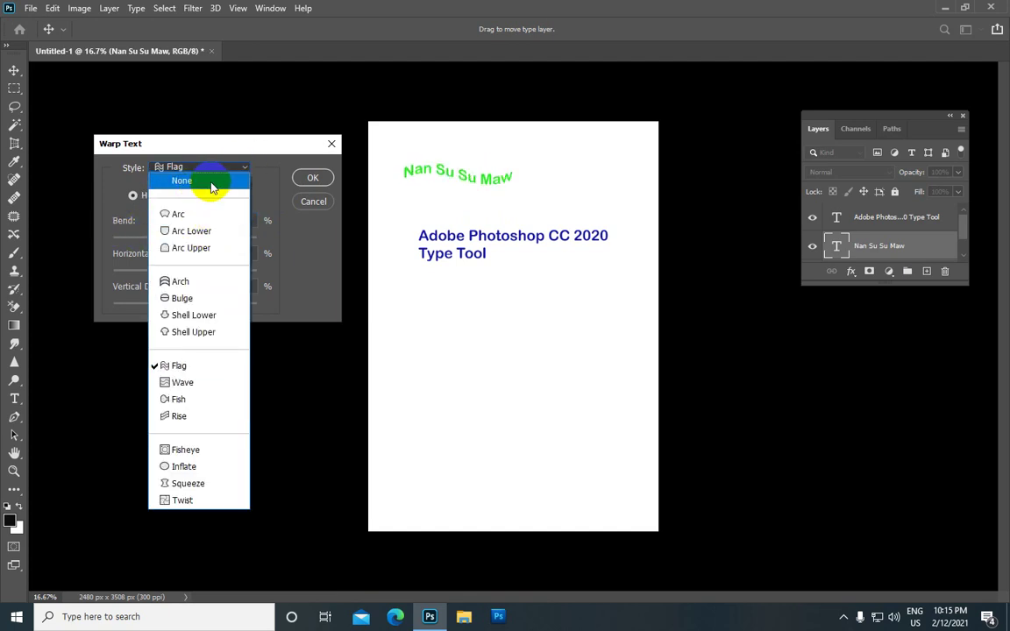
pyautogui.click(211, 181)
pyautogui.click(312, 177)
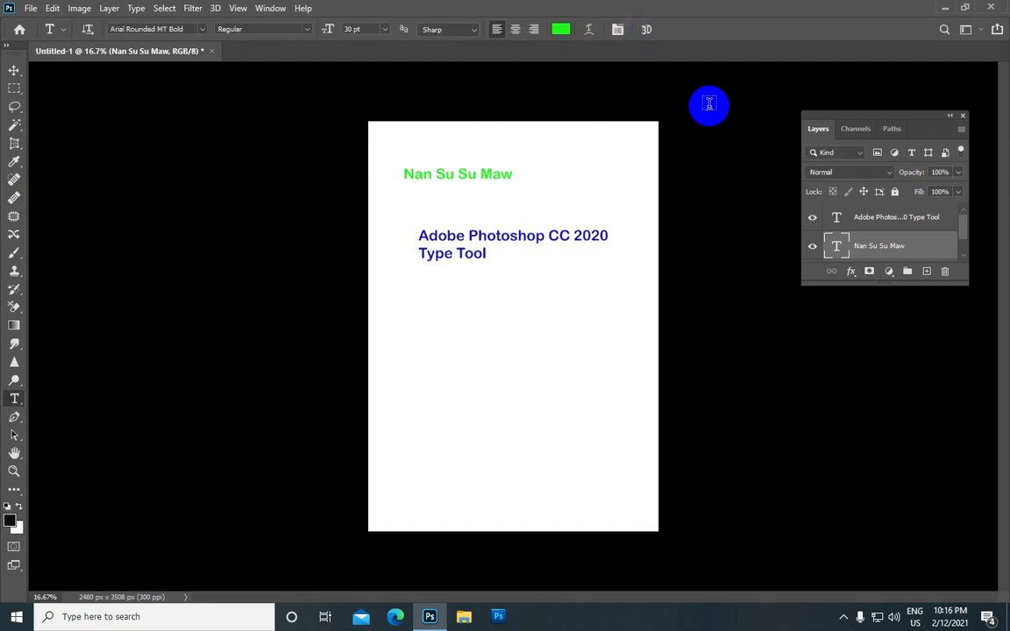
# Switch to the Vertical Type Tool from the Type tool flyout
pyautogui.click(312, 233)
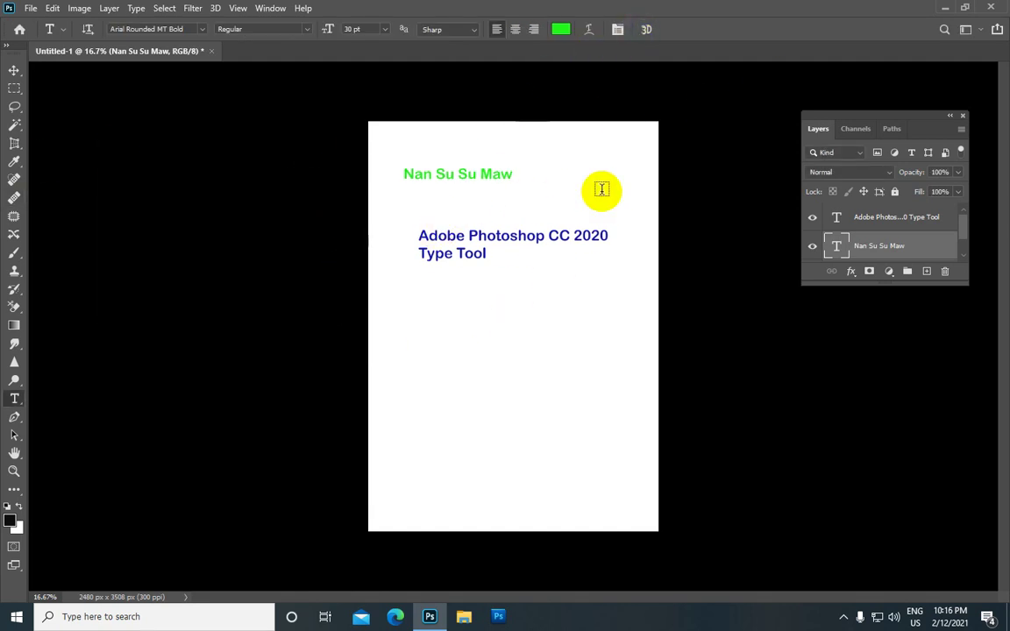
pyautogui.click(347, 255)
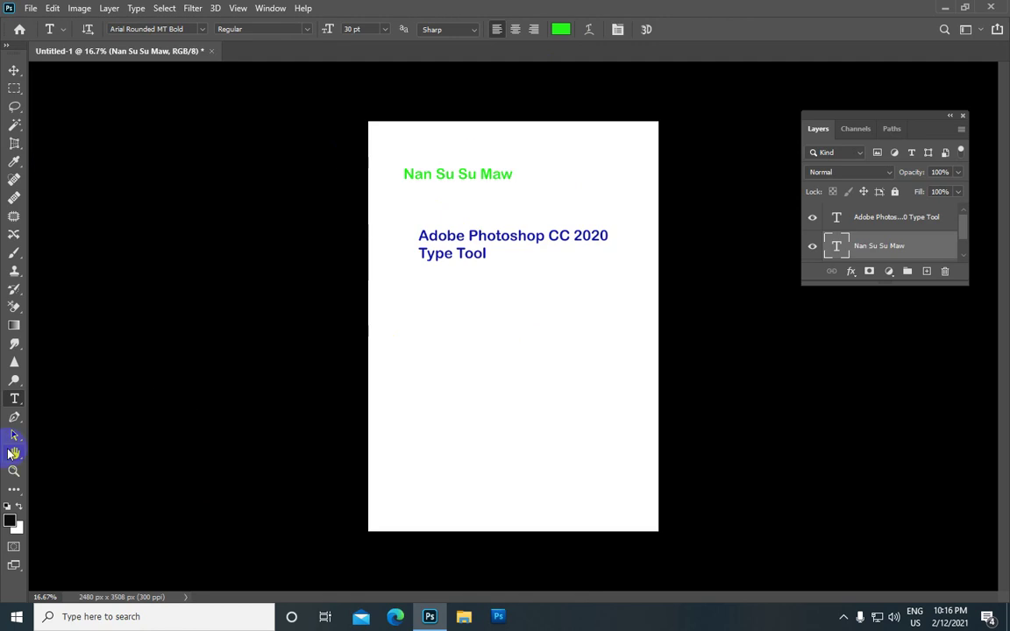
pyautogui.click(14, 403)
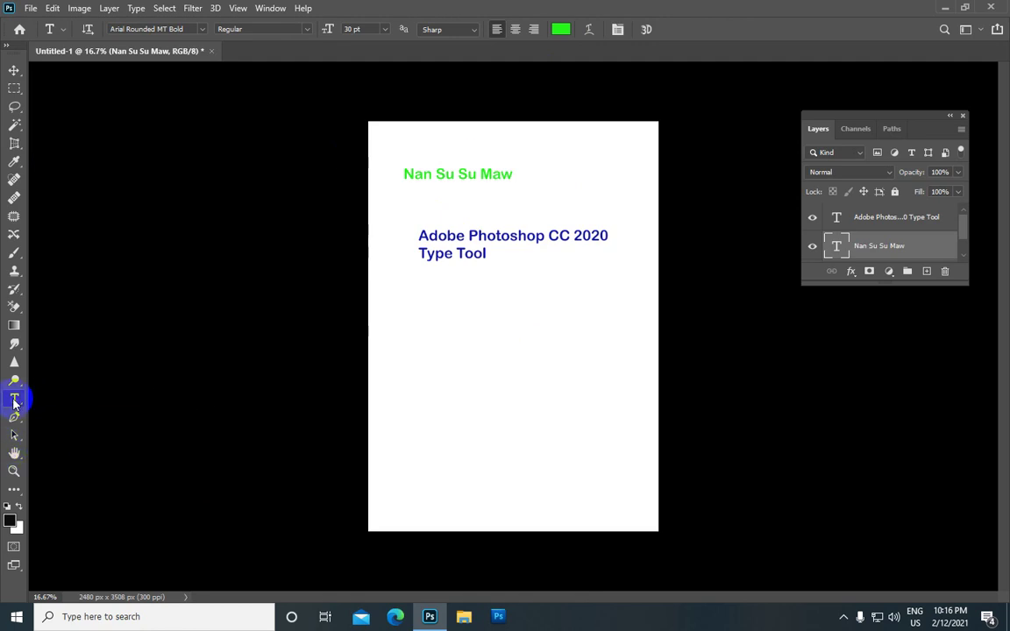
pyautogui.moveTo(14, 401); pyautogui.dragTo(92, 422)
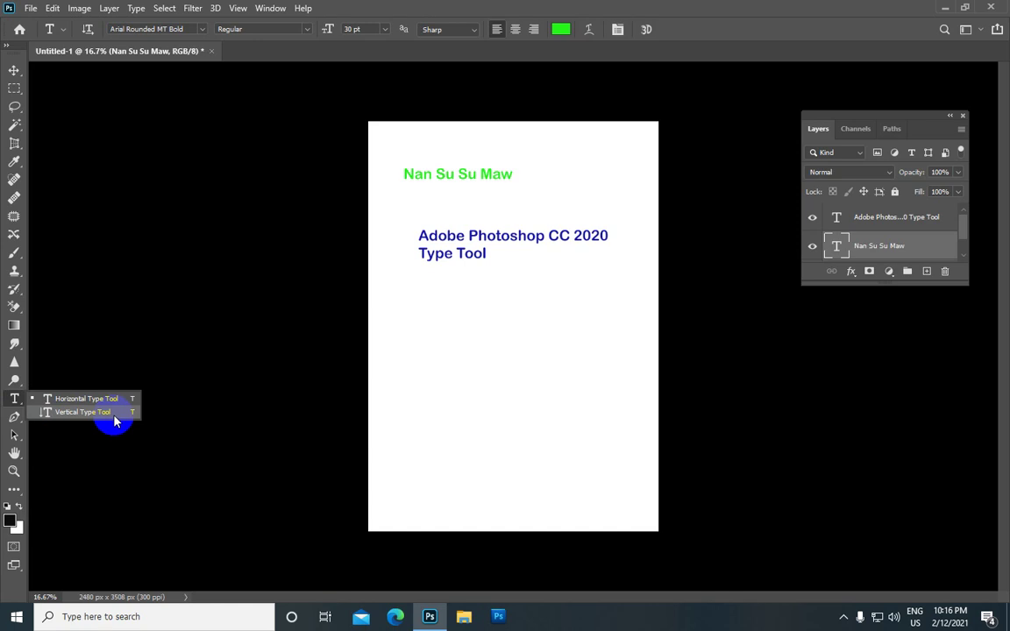
pyautogui.moveTo(114, 419); pyautogui.dragTo(115, 418)
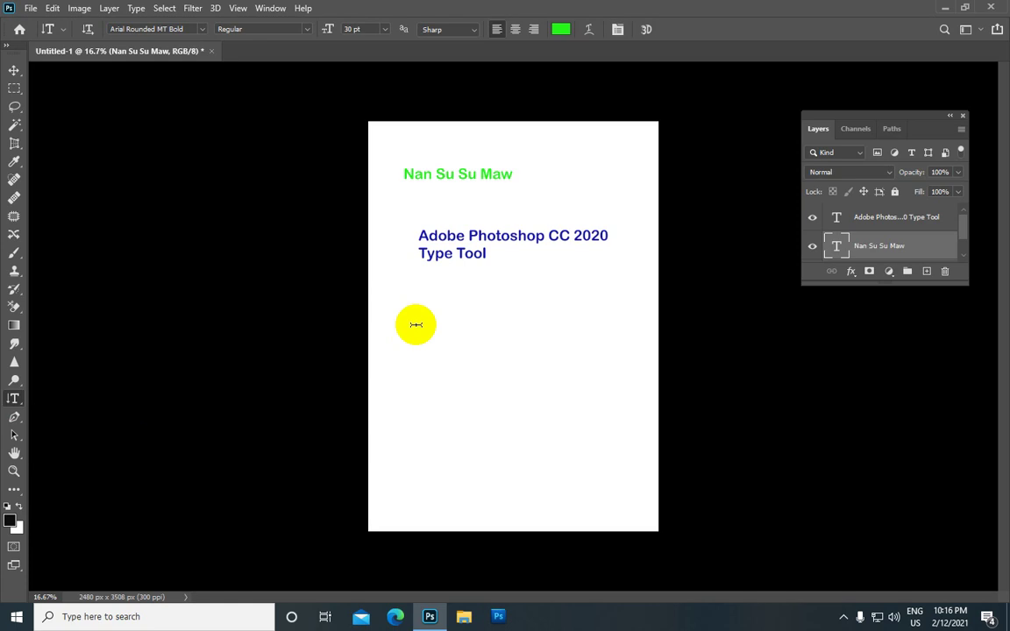
# Start a trial near-black vertical text block at the page's left, then cancel it
pyautogui.click(416, 326)
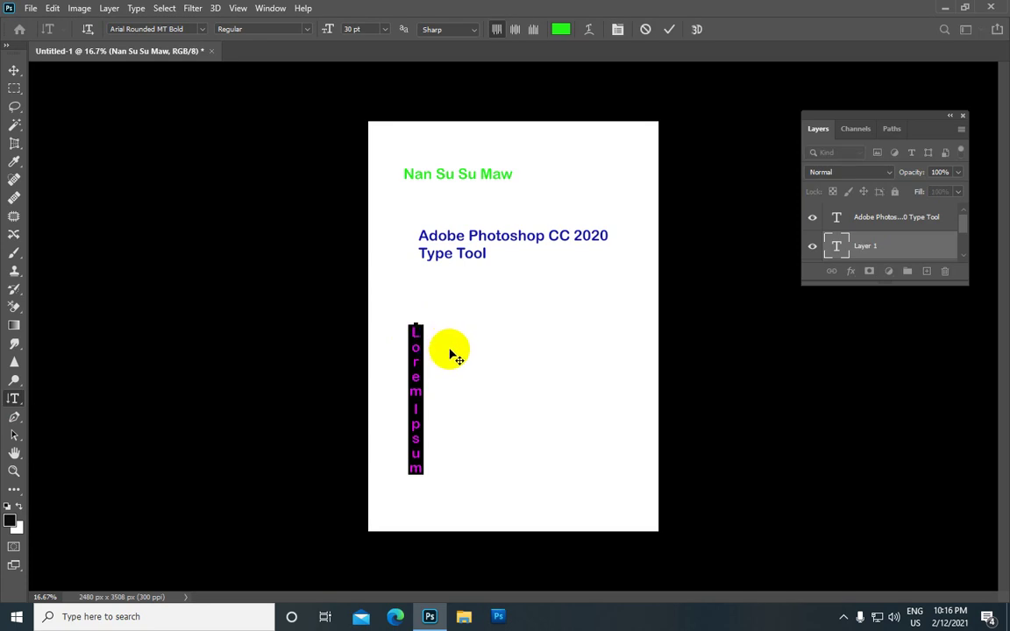
pyautogui.press('BackSpace')
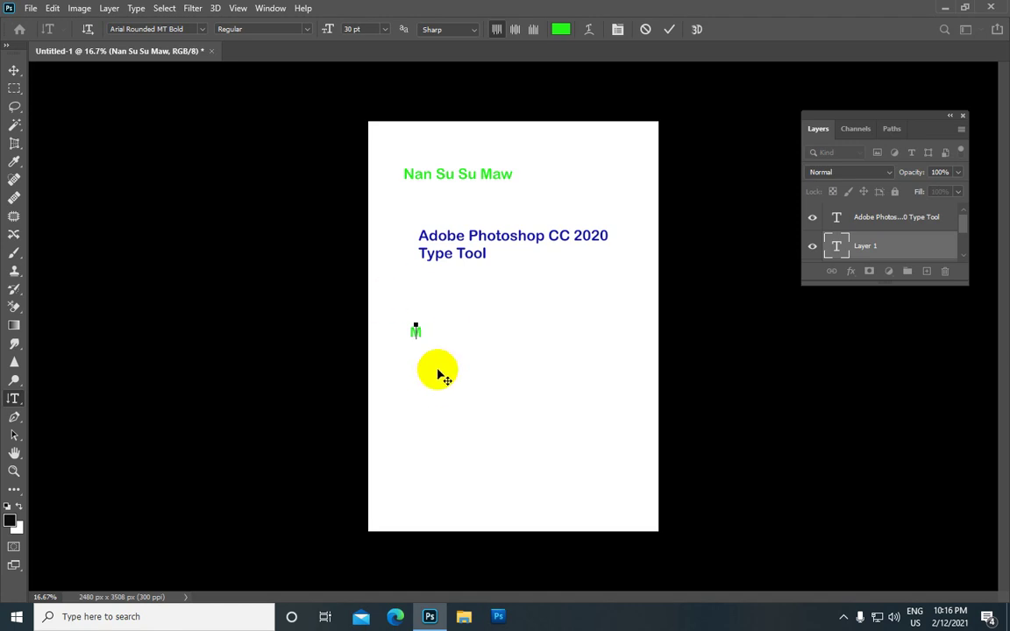
pyautogui.click(562, 31)
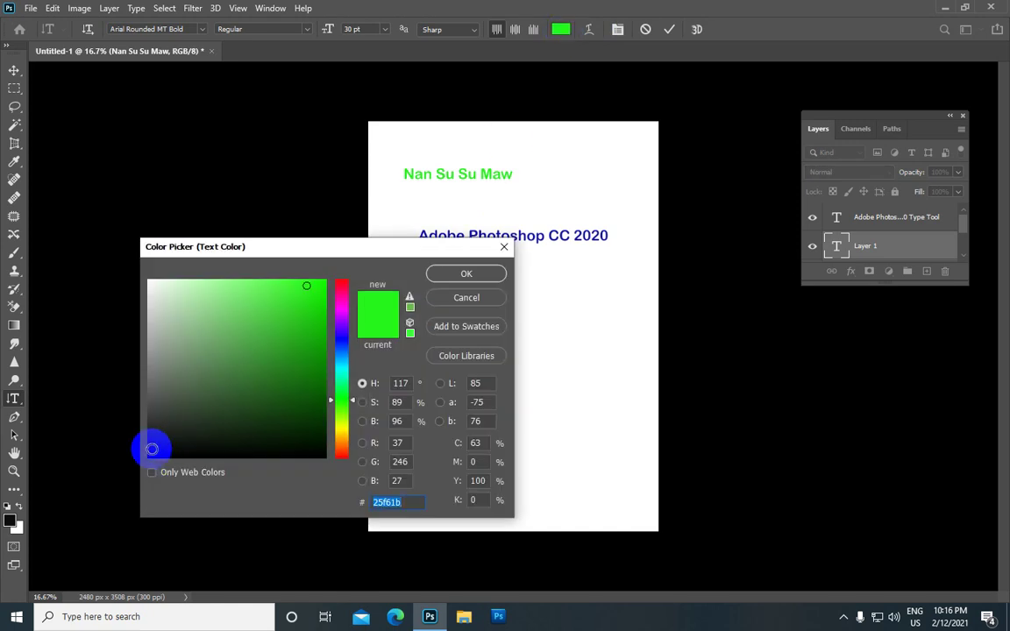
pyautogui.click(150, 451)
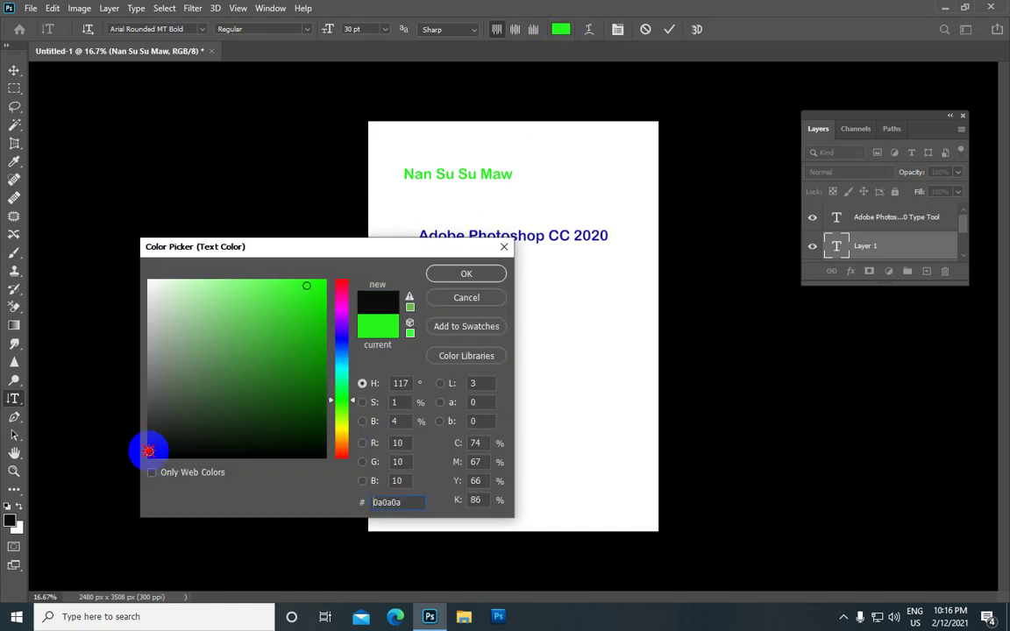
pyautogui.click(479, 277)
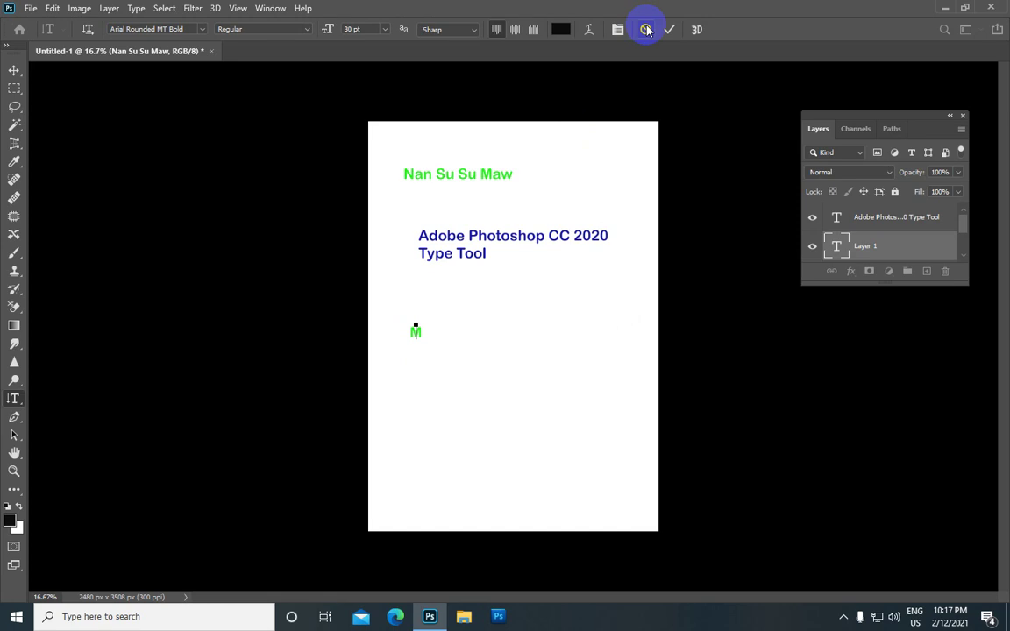
pyautogui.click(645, 29)
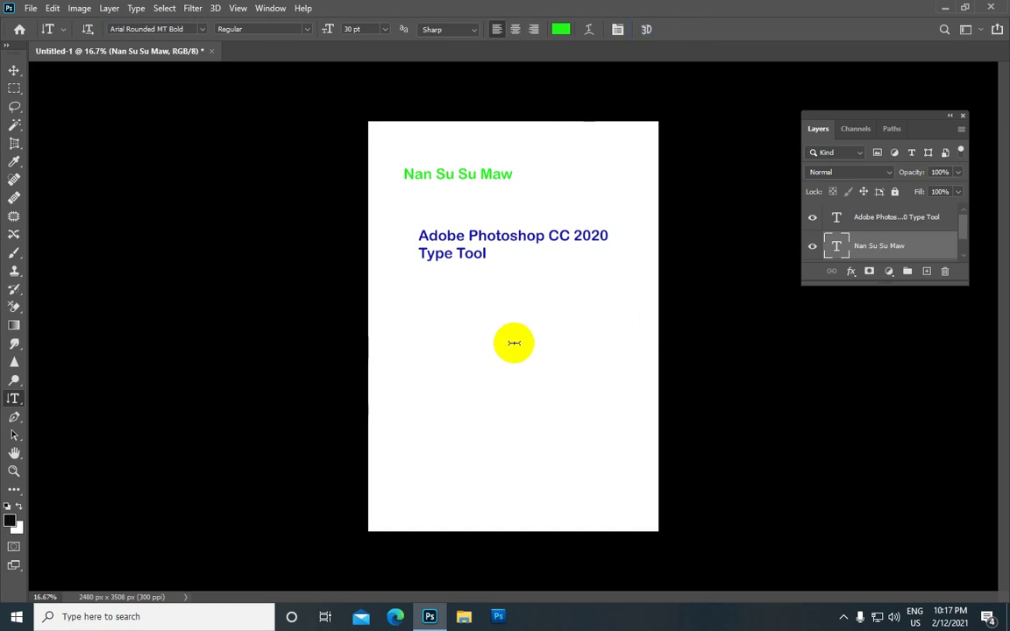
# Place a black vertical text block reading MITDC at the page's left middle and commit it
pyautogui.click(409, 326)
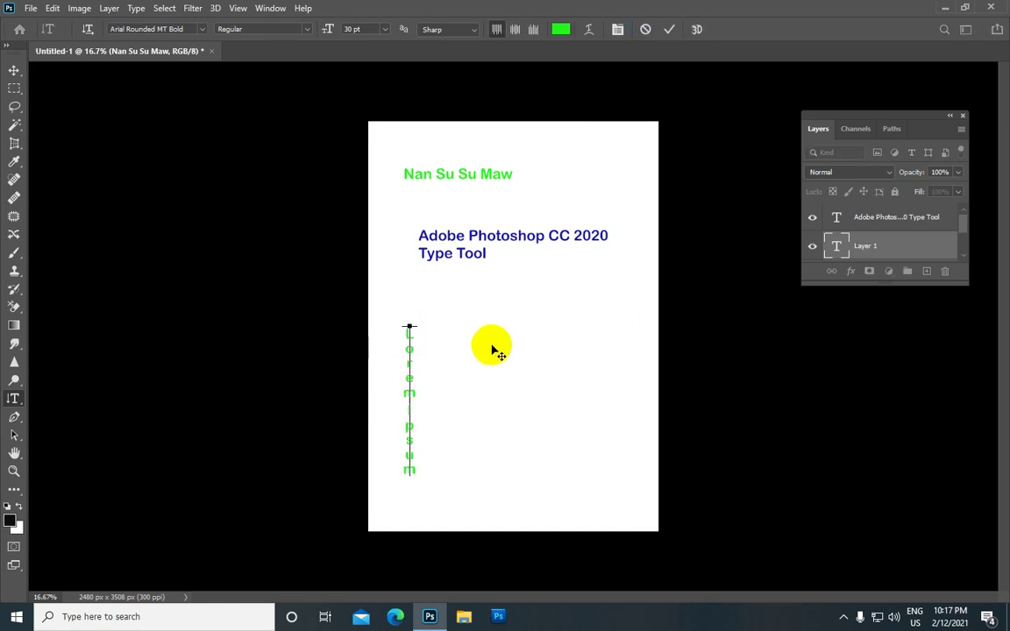
pyautogui.press('BackSpace')
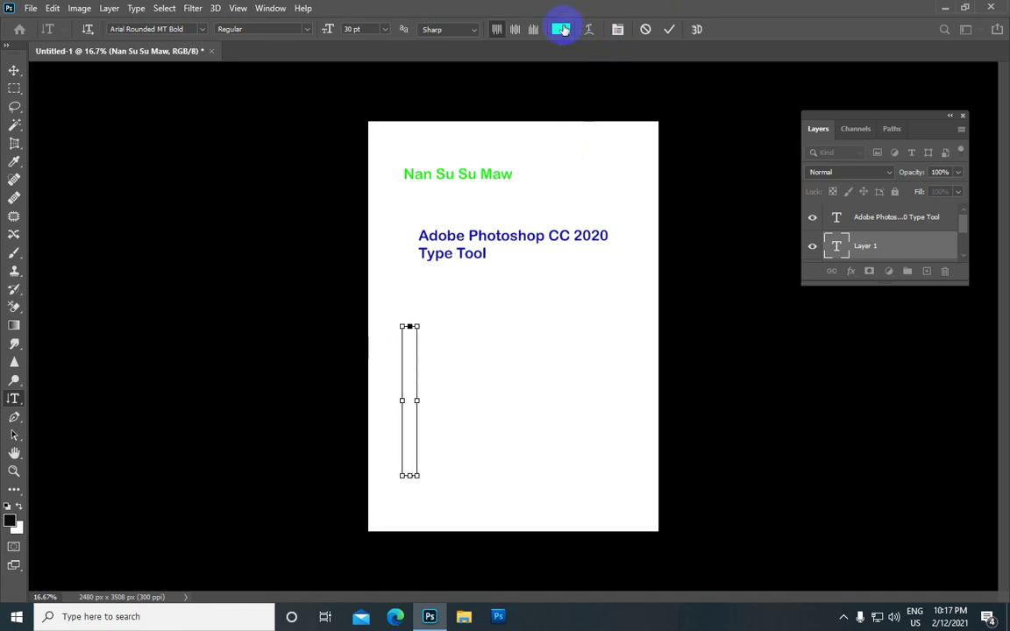
pyautogui.moveTo(448, 320); pyautogui.dragTo(453, 326)
pyautogui.write('M')
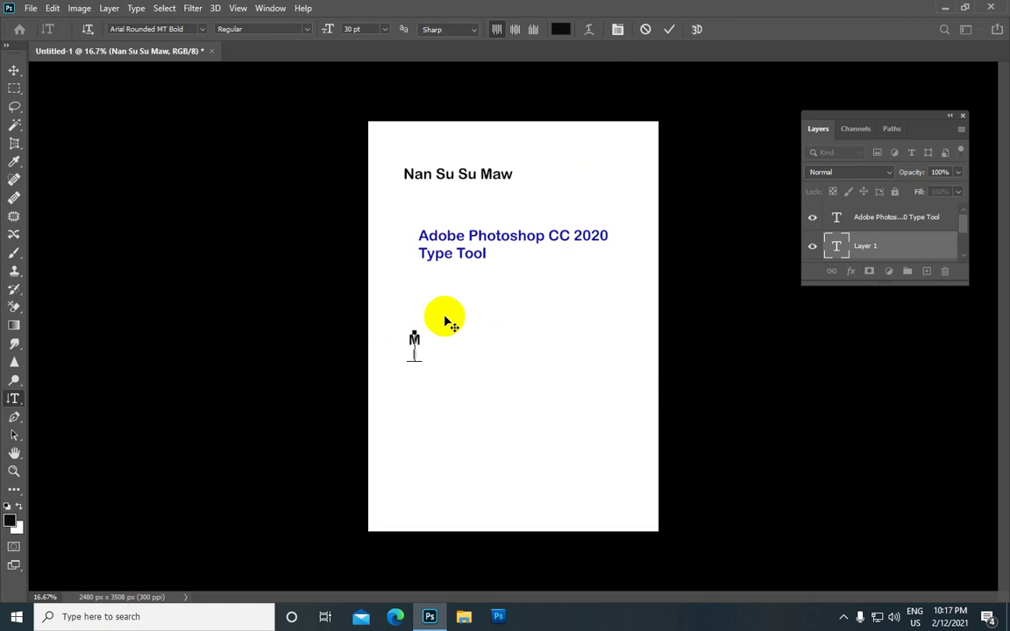
pyautogui.write(' D')
pyautogui.write('C')
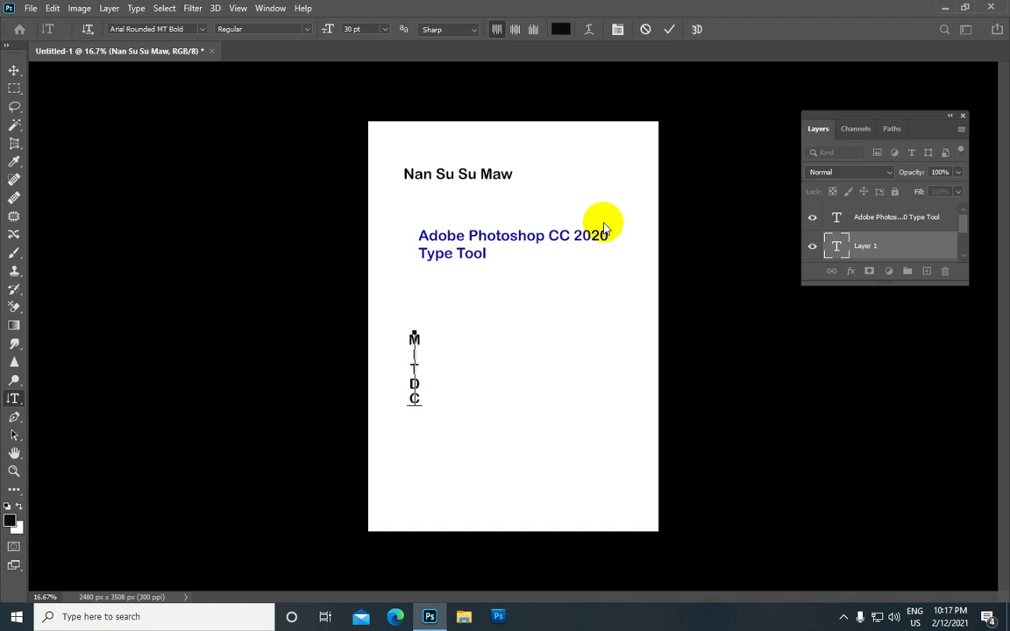
pyautogui.click(675, 33)
pyautogui.click(669, 31)
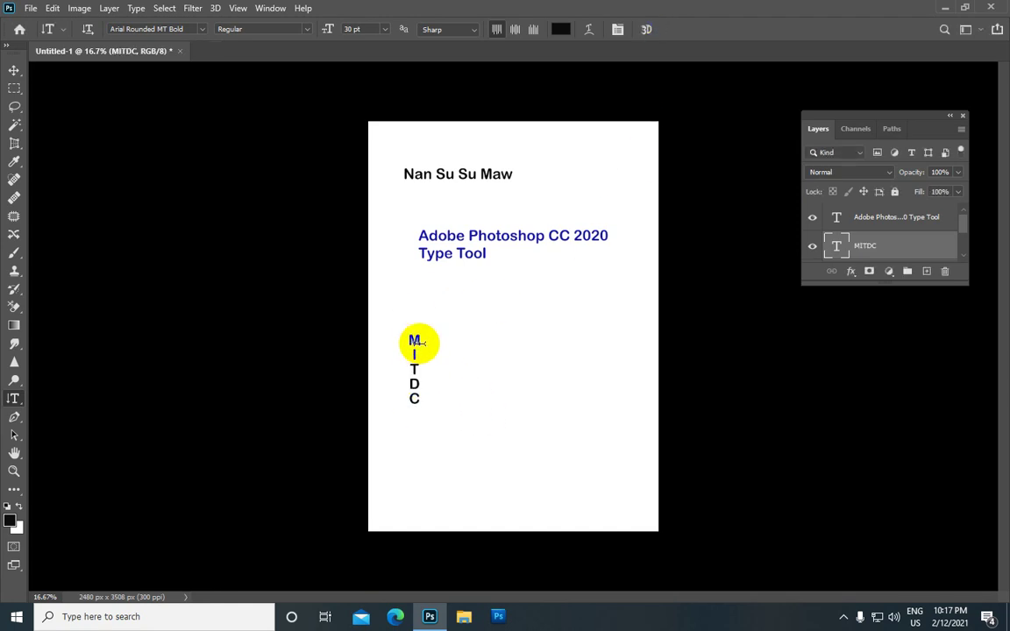
# Set the vertical MITDC text to 60 pt after briefly trying 85 pt
pyautogui.click(383, 31)
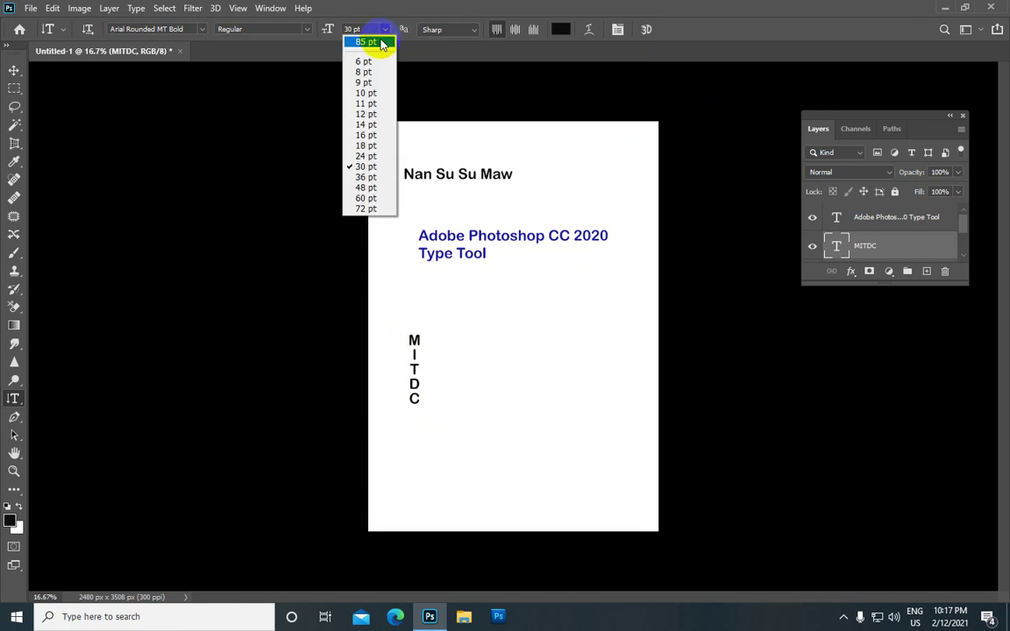
pyautogui.click(380, 43)
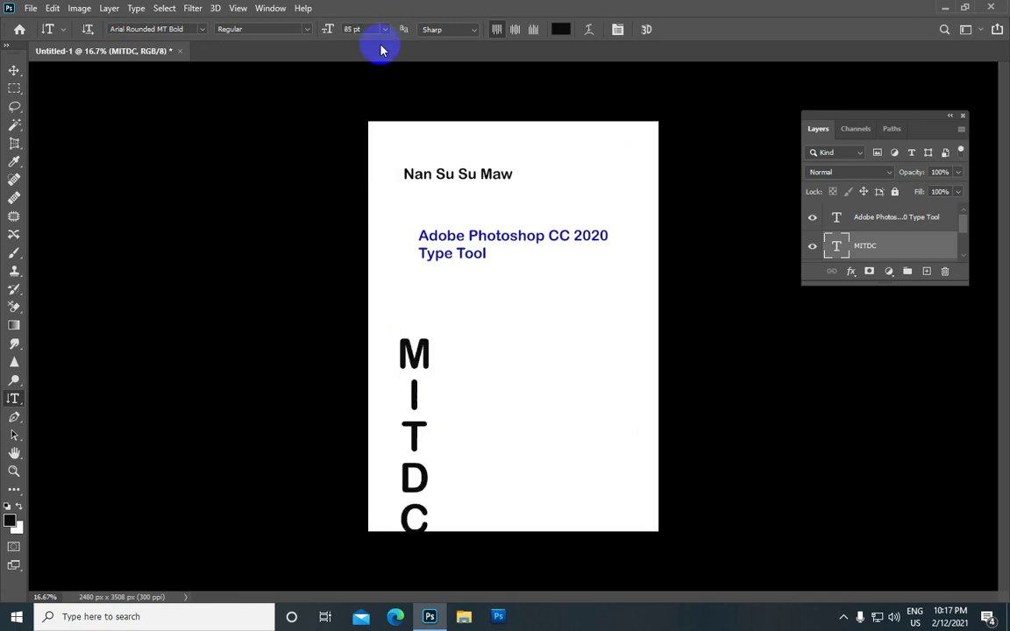
pyautogui.click(386, 31)
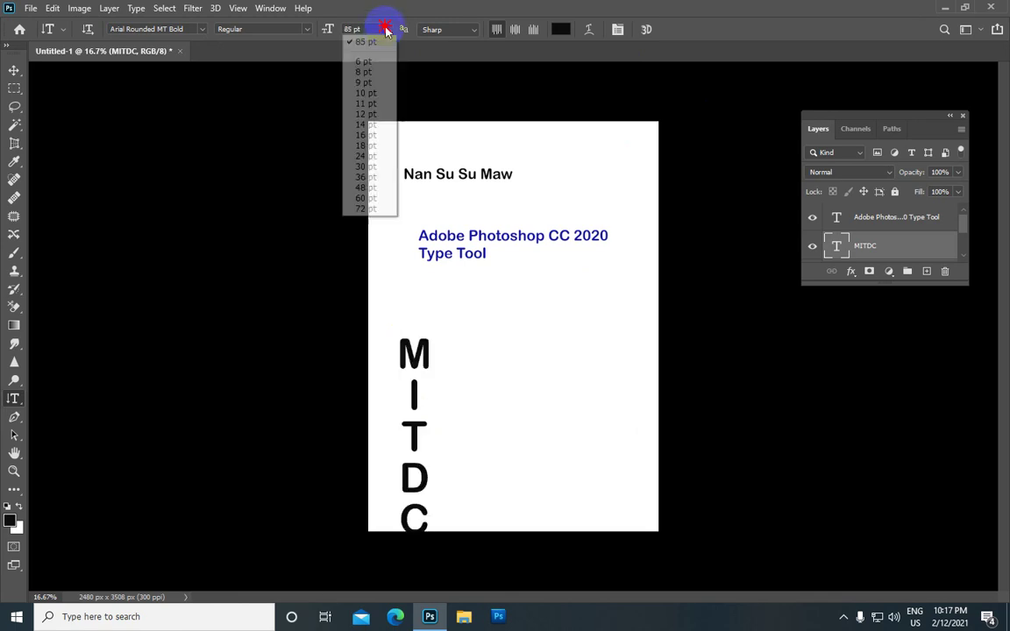
pyautogui.click(367, 198)
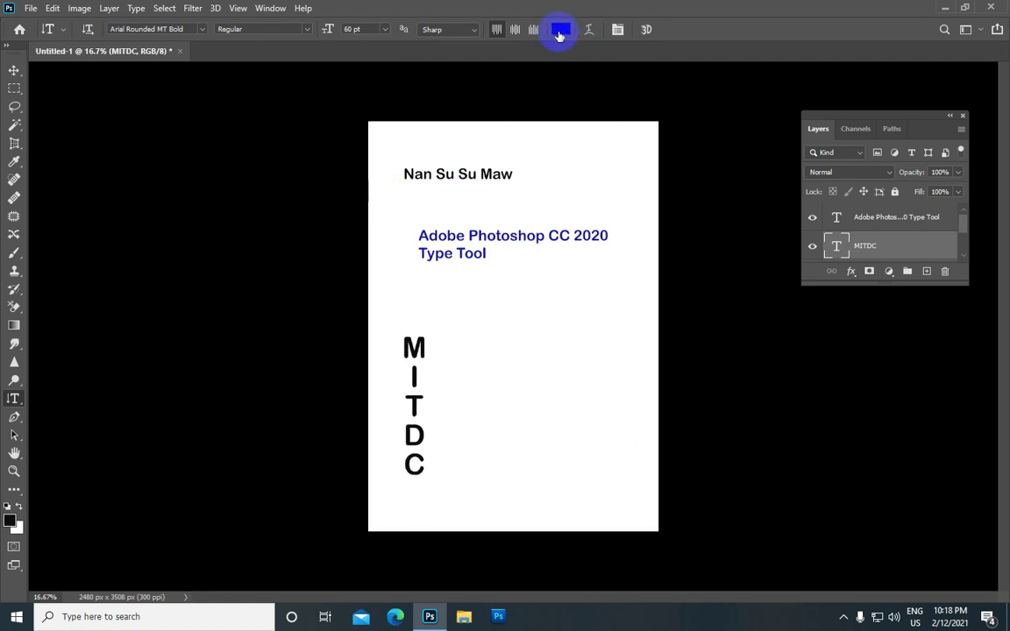
# Colour the vertical MITDC text bright red (#ec0c1c) in the Color Picker
pyautogui.click(561, 31)
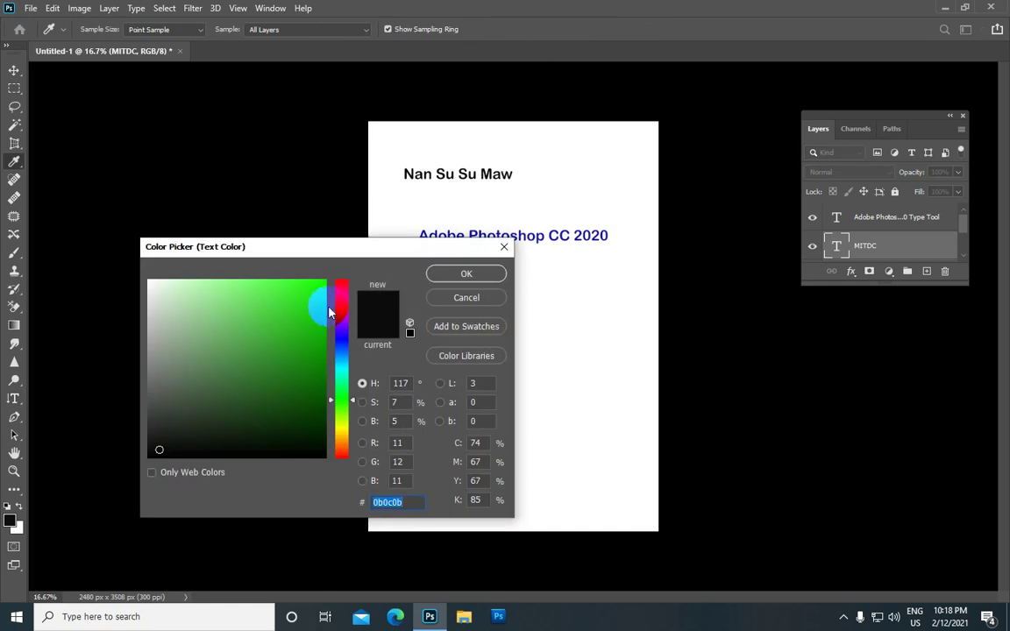
pyautogui.click(345, 290)
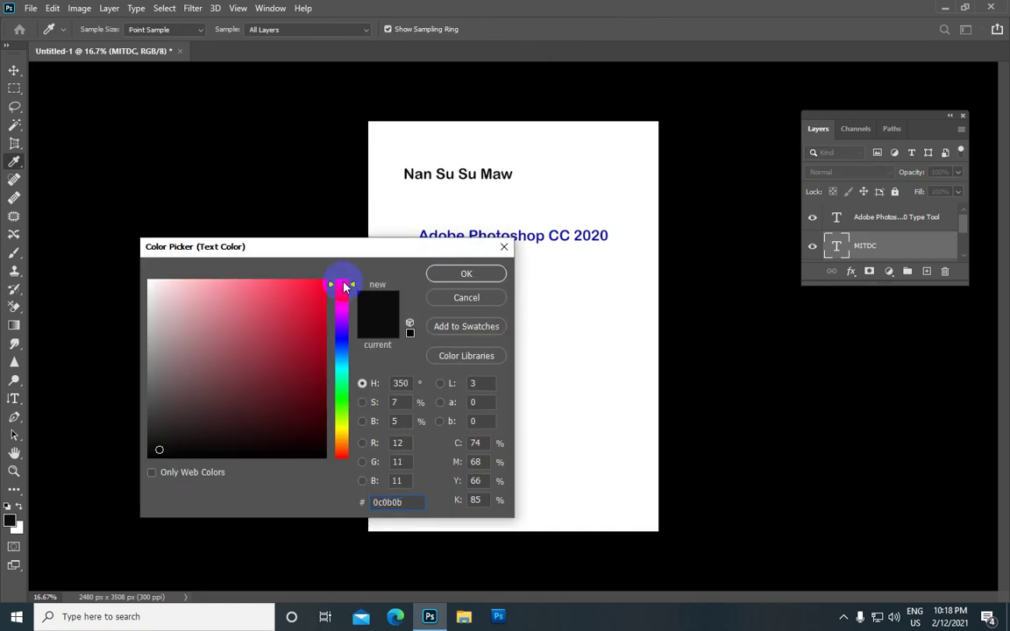
pyautogui.moveTo(308, 302); pyautogui.dragTo(317, 293)
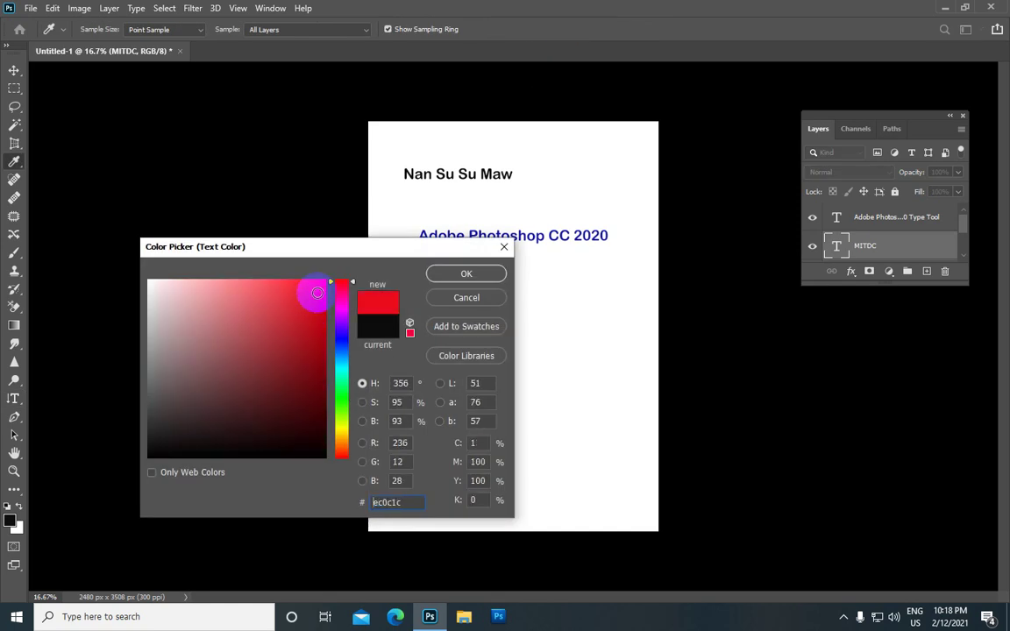
pyautogui.click(472, 273)
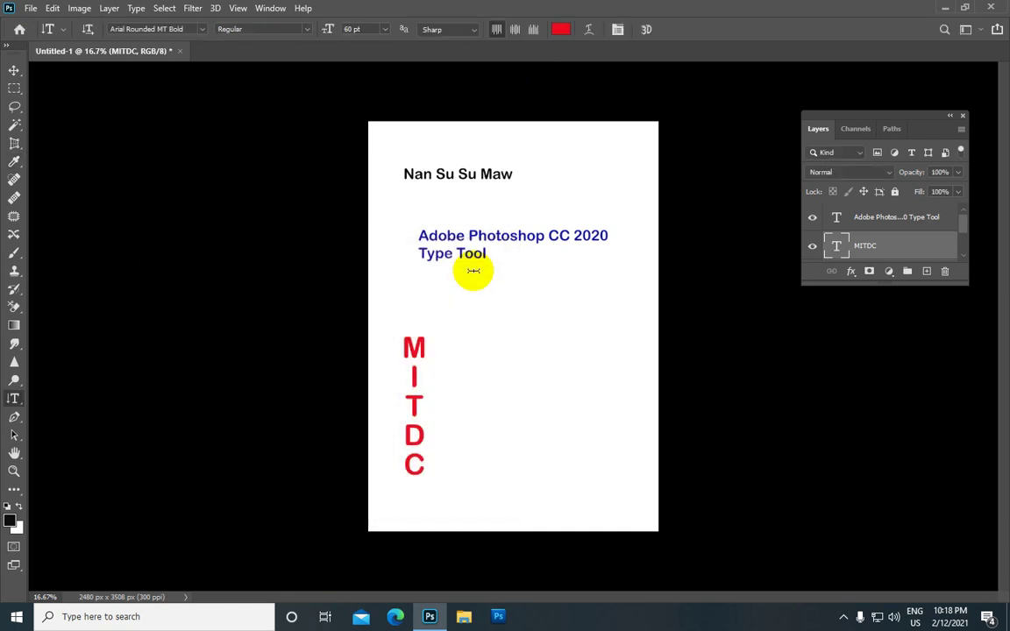